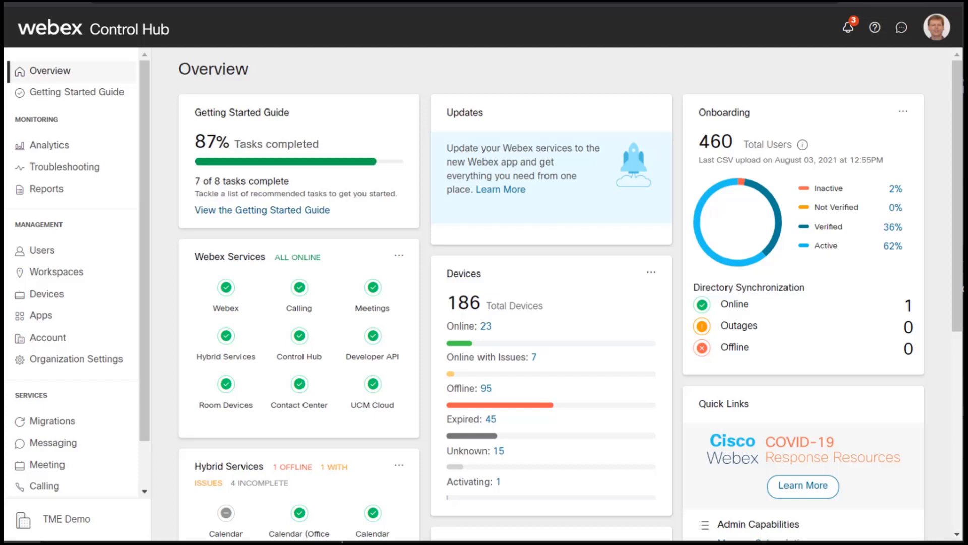
Go to Services > Migrations to see the Jabber, MPP and UCM-to-Webex update paths
{"action": "left_click", "coordinate": [81, 424]}
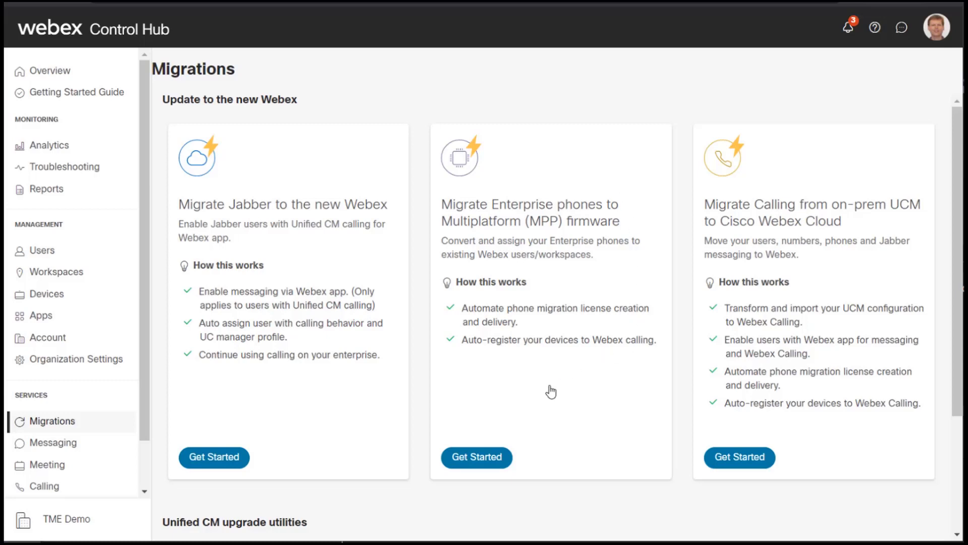
Start the Enterprise phones to MPP migration, check Step 1 prerequisites, and show the four-task firmware list
{"action": "left_click", "coordinate": [492, 456]}
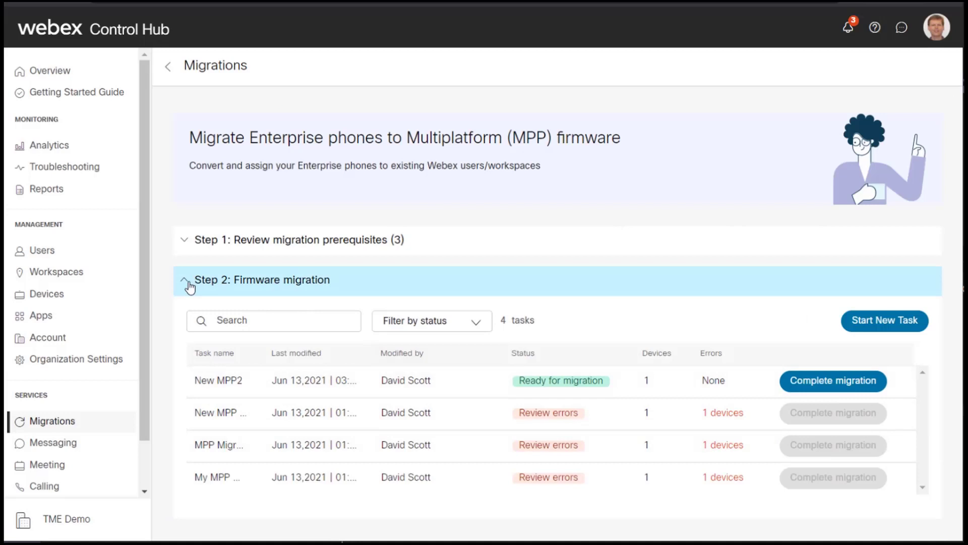
{"action": "left_click", "coordinate": [189, 286]}
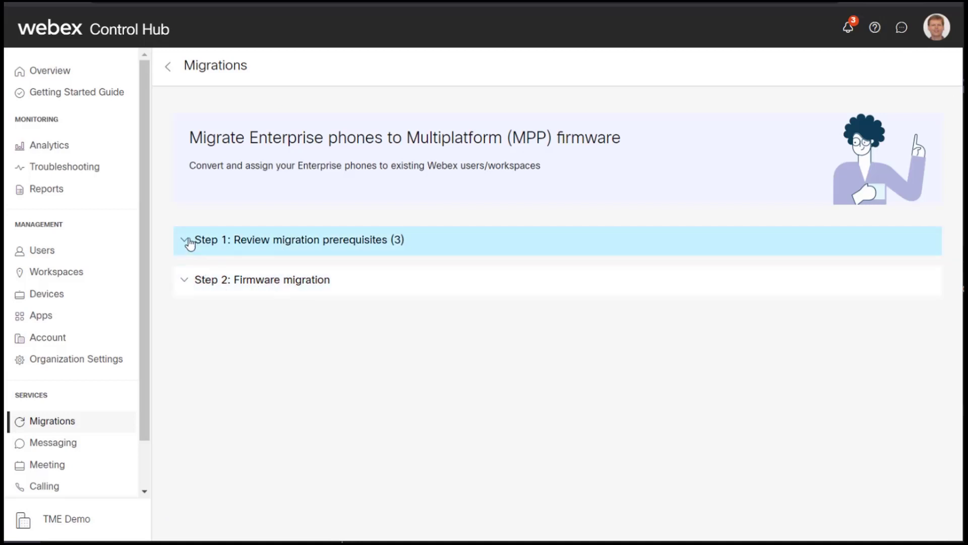
{"action": "left_click", "coordinate": [187, 240]}
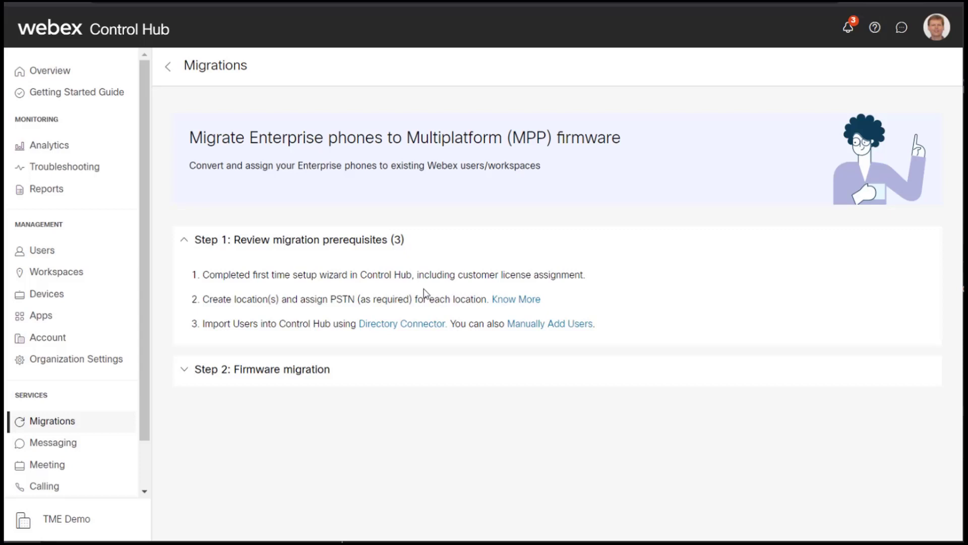
{"action": "left_click", "coordinate": [183, 245]}
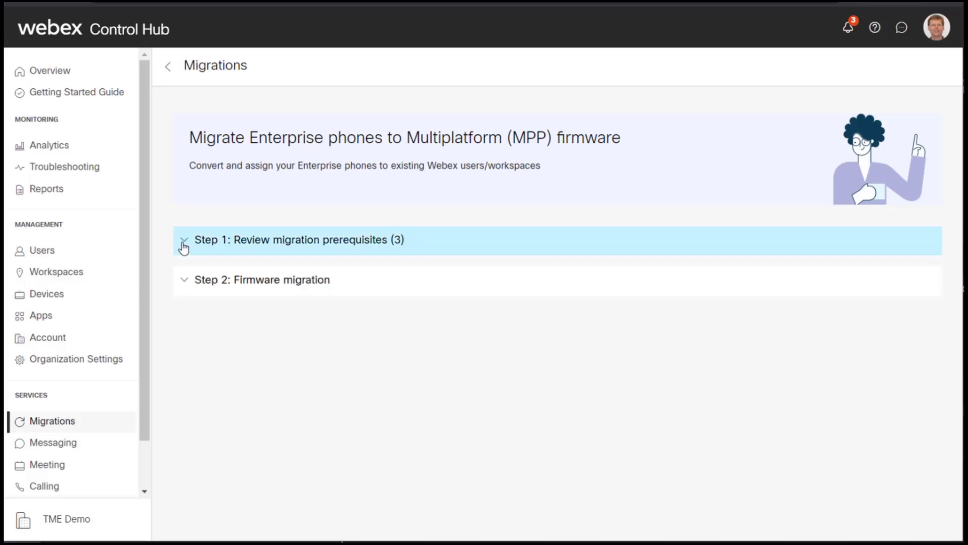
{"action": "left_click", "coordinate": [182, 283]}
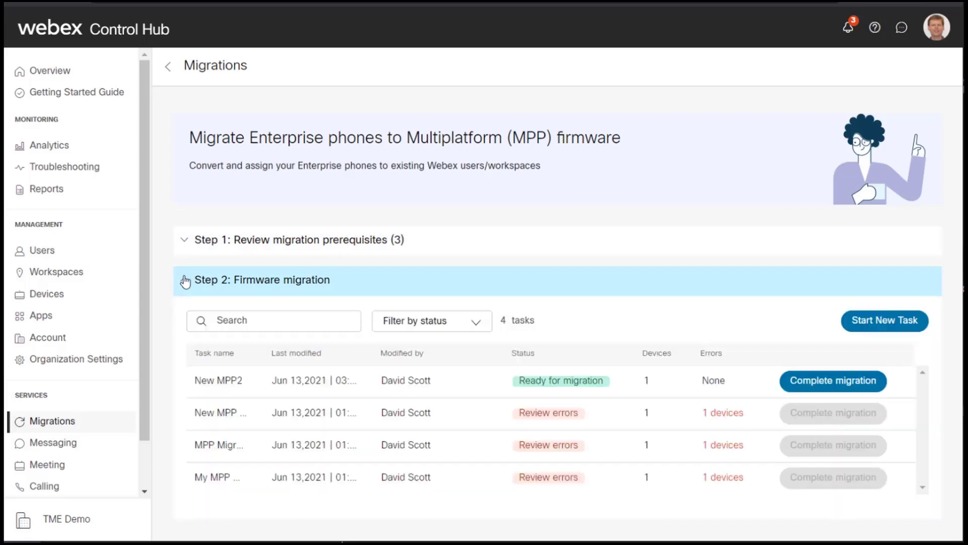
Start a new firmware migration task named 'Our New Migration'
{"action": "left_click", "coordinate": [878, 327]}
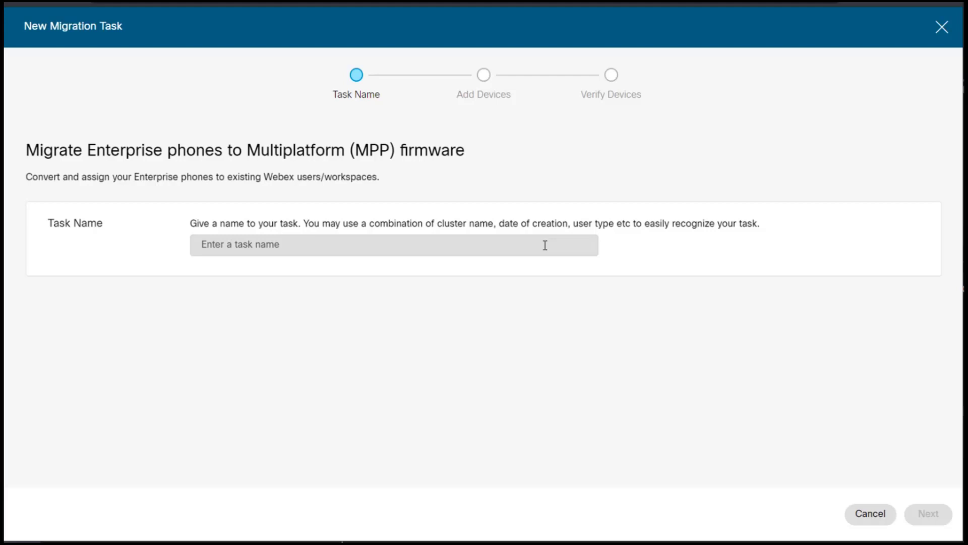
{"action": "left_click", "coordinate": [501, 246]}
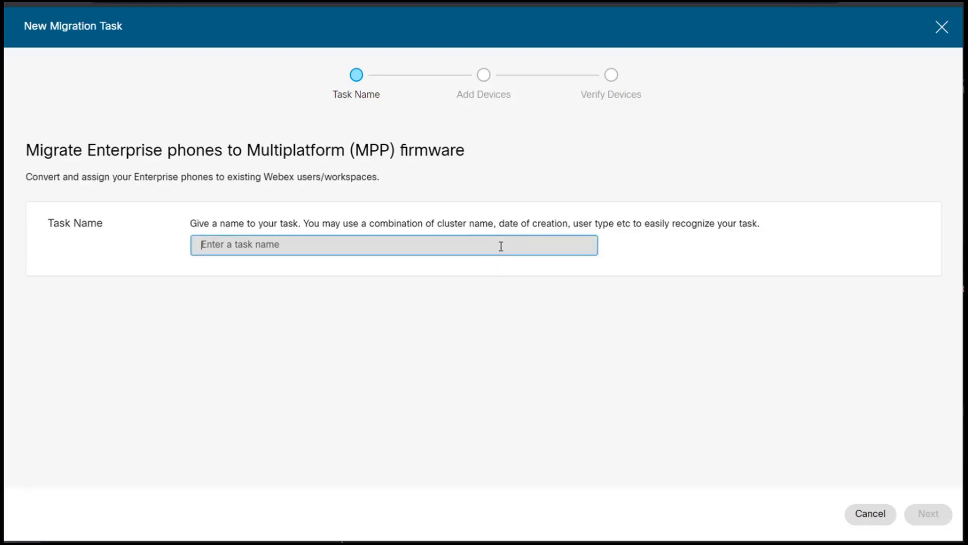
{"action": "type", "text": "Our New"}
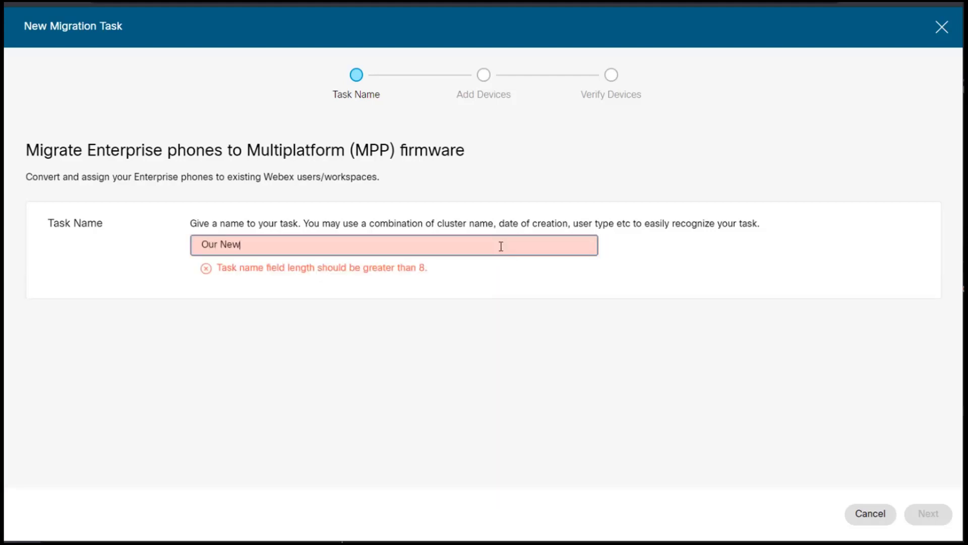
{"action": "type", "text": " Migration"}
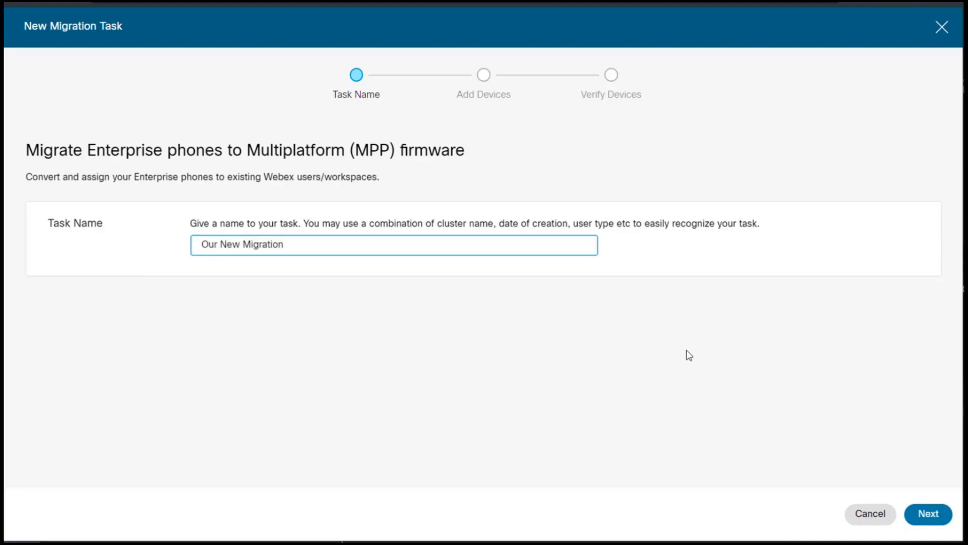
Advance to Add Devices, download the CSV device template, and open it in Excel
{"action": "left_click", "coordinate": [932, 515]}
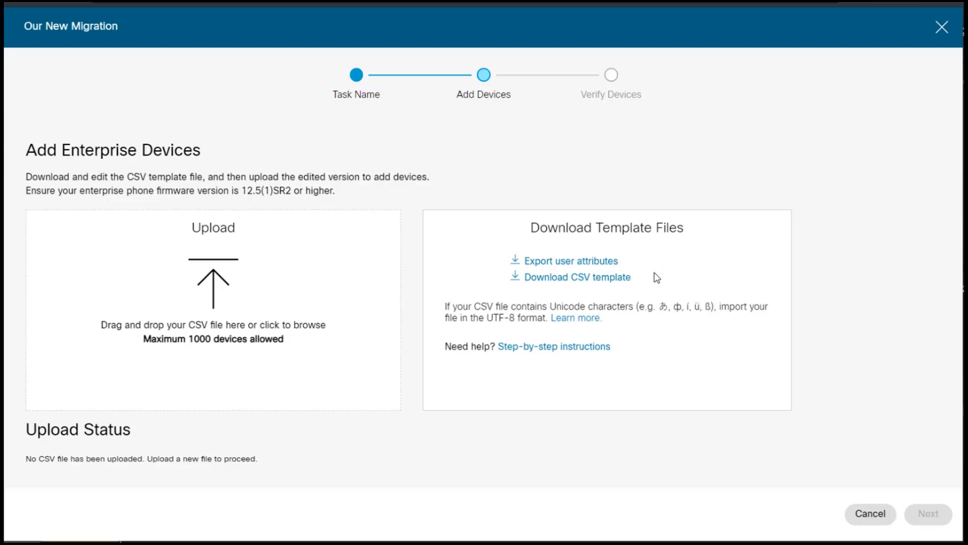
{"action": "left_click", "coordinate": [622, 279]}
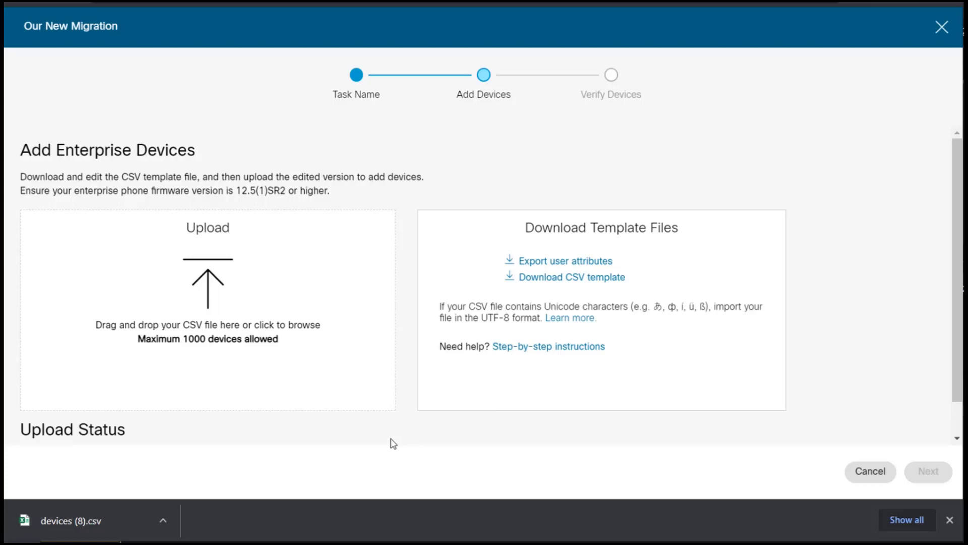
{"action": "left_click", "coordinate": [107, 522]}
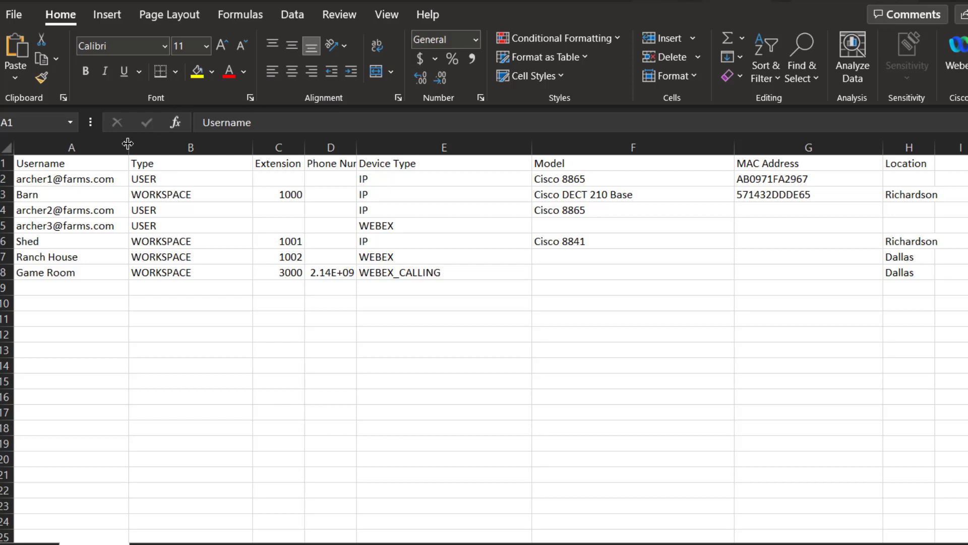
Widen columns A–D and narrow the Model column F so the values read fully
{"action": "left_click_drag", "start_coordinate": [129, 148], "coordinate": [146, 147]}
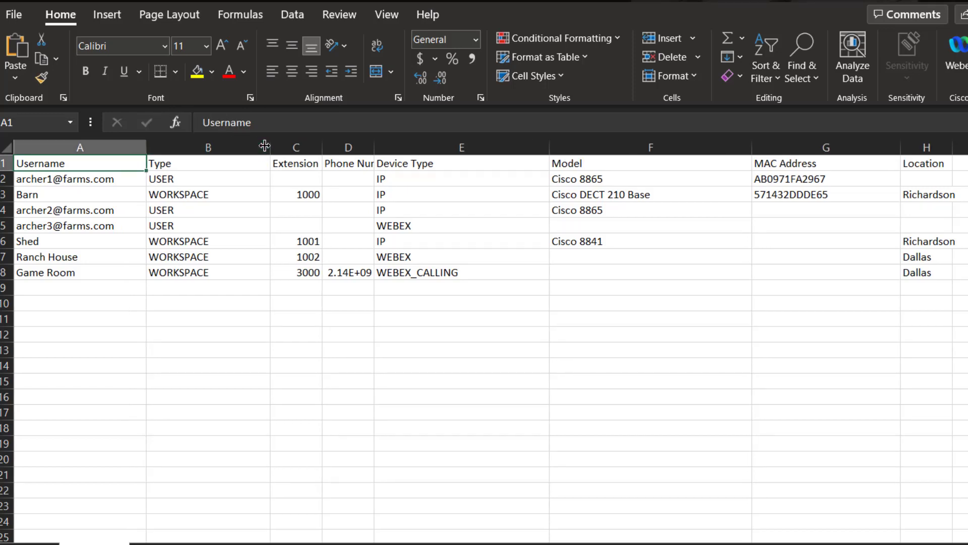
{"action": "left_click_drag", "start_coordinate": [271, 147], "coordinate": [276, 148]}
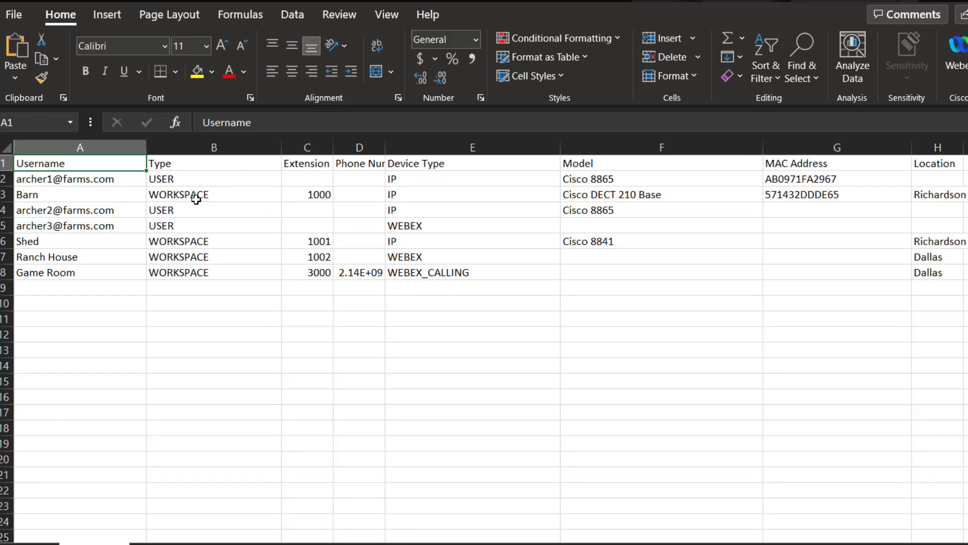
{"action": "left_click_drag", "start_coordinate": [332, 147], "coordinate": [366, 147]}
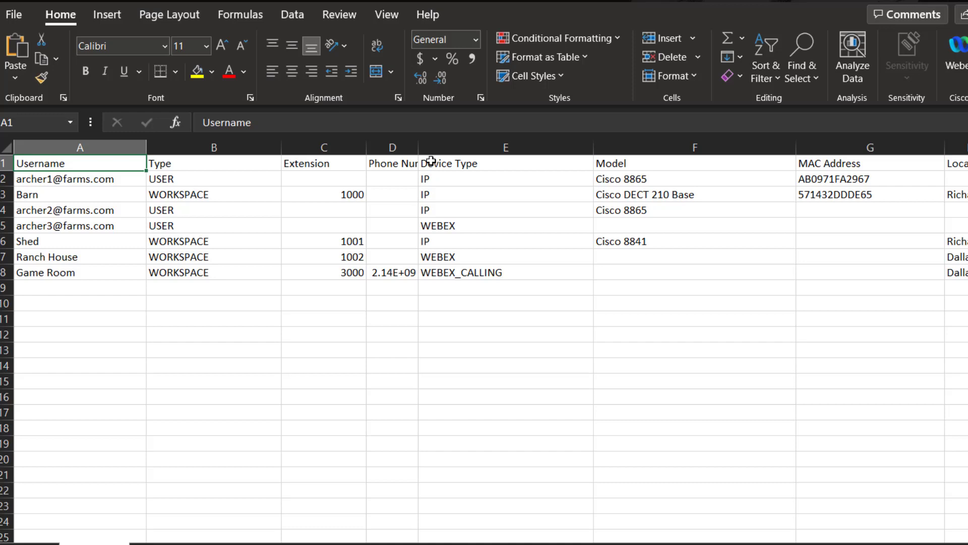
{"action": "left_click_drag", "start_coordinate": [412, 150], "coordinate": [448, 149]}
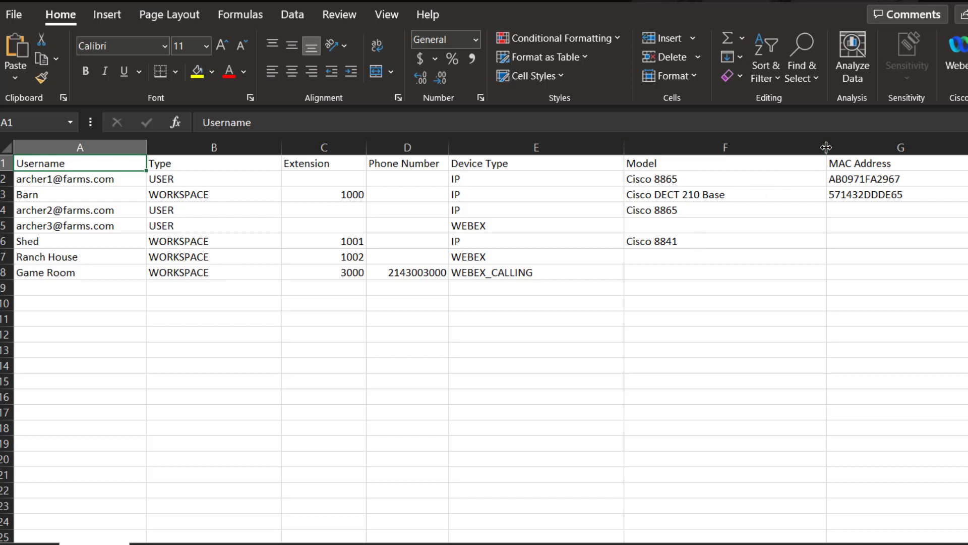
{"action": "left_click_drag", "start_coordinate": [826, 148], "coordinate": [756, 148]}
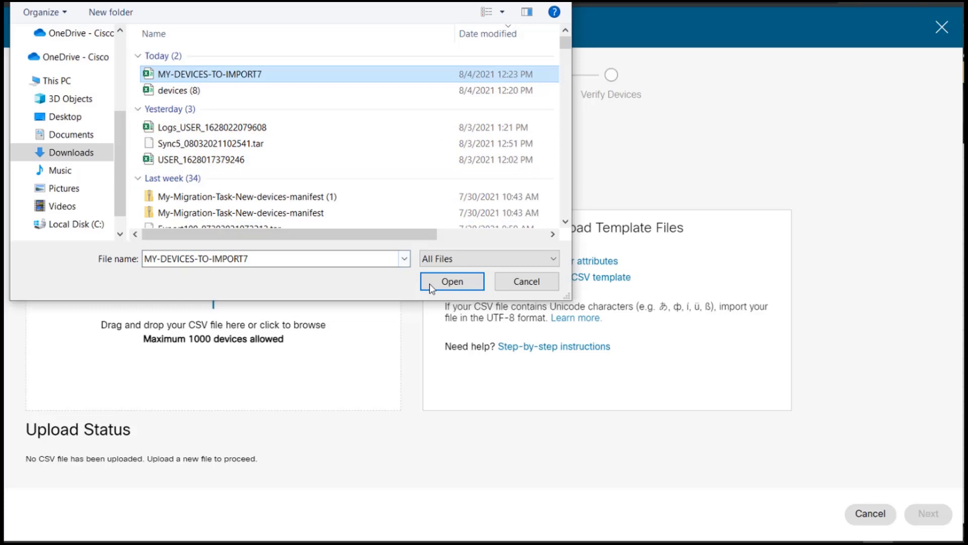
Upload MY-DEVICES-TO-IMPORT7 and verify: three eligible, the 7975g and 7821 ineligible
{"action": "left_click", "coordinate": [435, 286]}
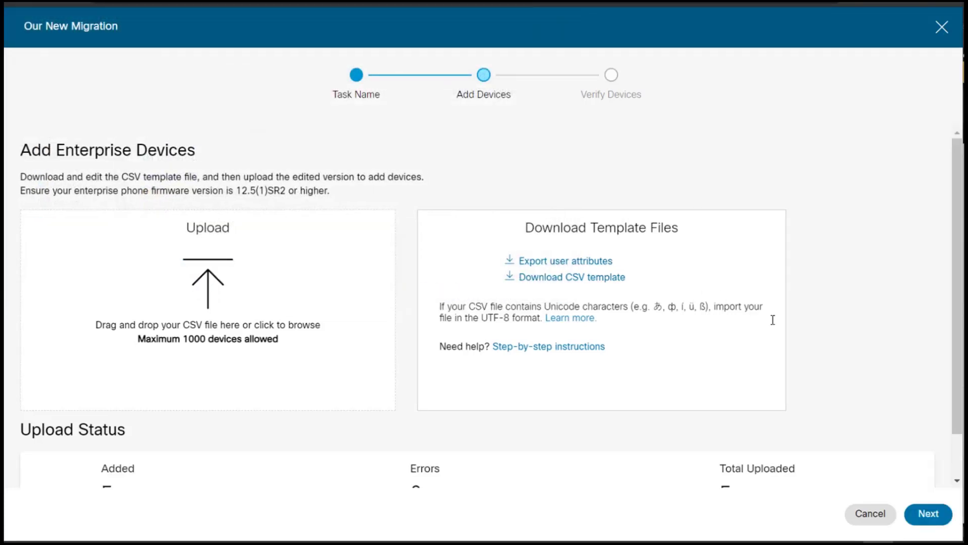
{"action": "left_click", "coordinate": [931, 515]}
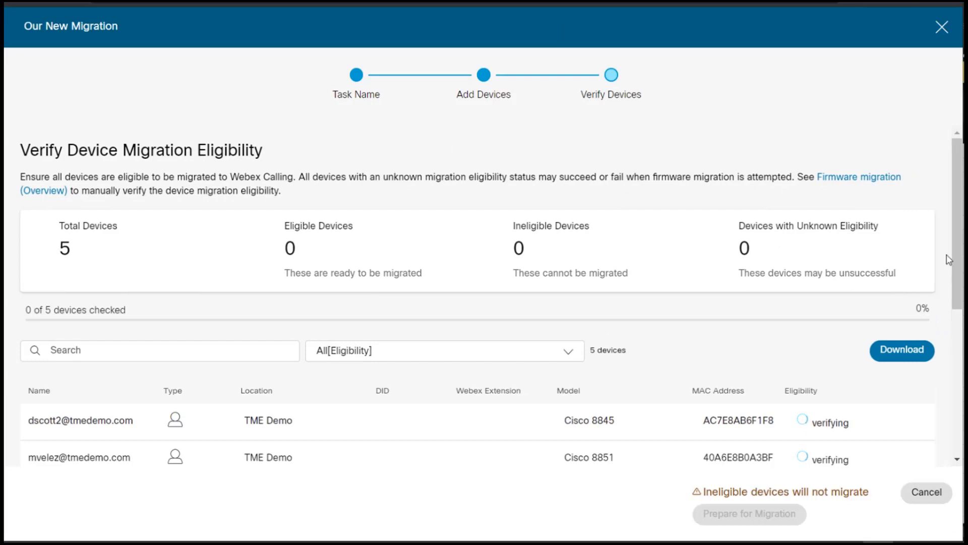
{"action": "left_click_drag", "start_coordinate": [958, 266], "coordinate": [954, 337]}
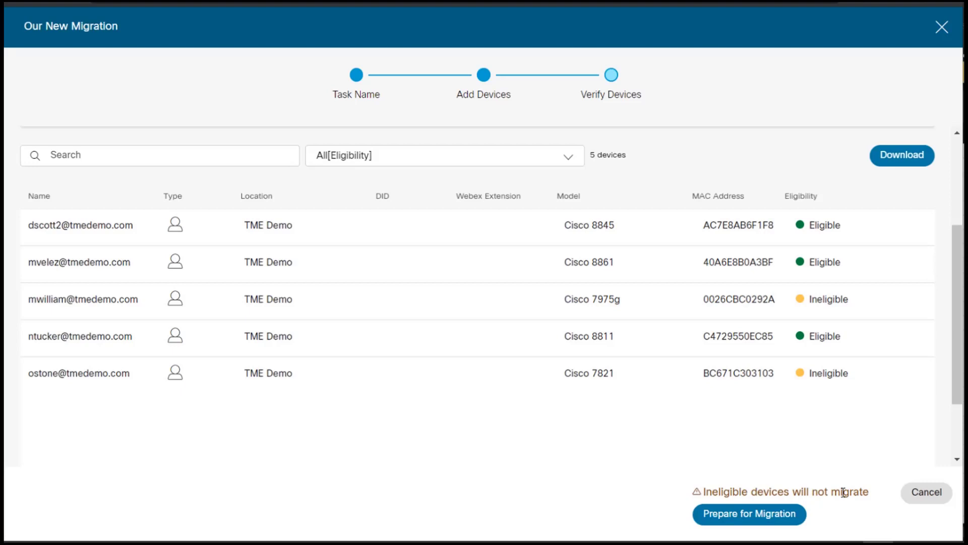
Prepare the three eligible devices, then review Our New Migration's one failed and two successful devices
{"action": "left_click", "coordinate": [796, 510]}
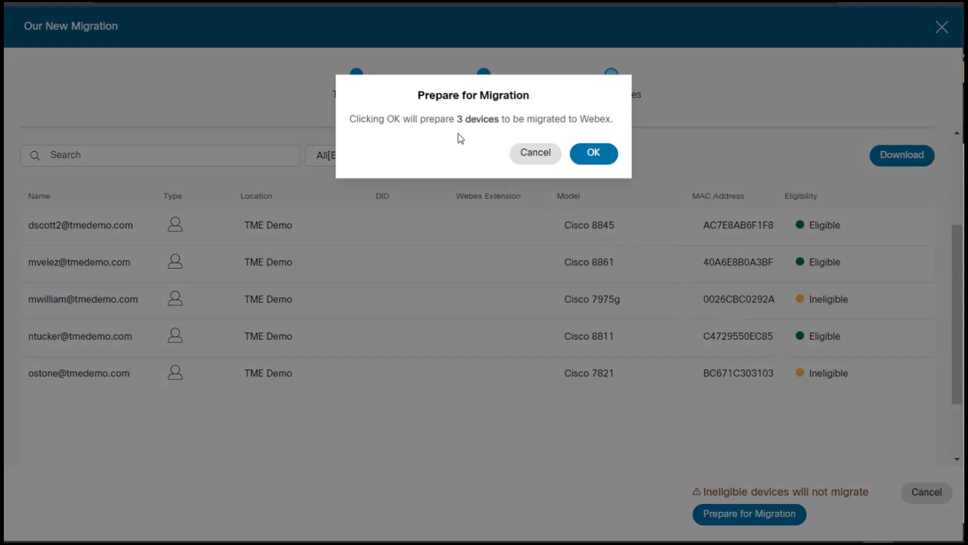
{"action": "left_click", "coordinate": [587, 151]}
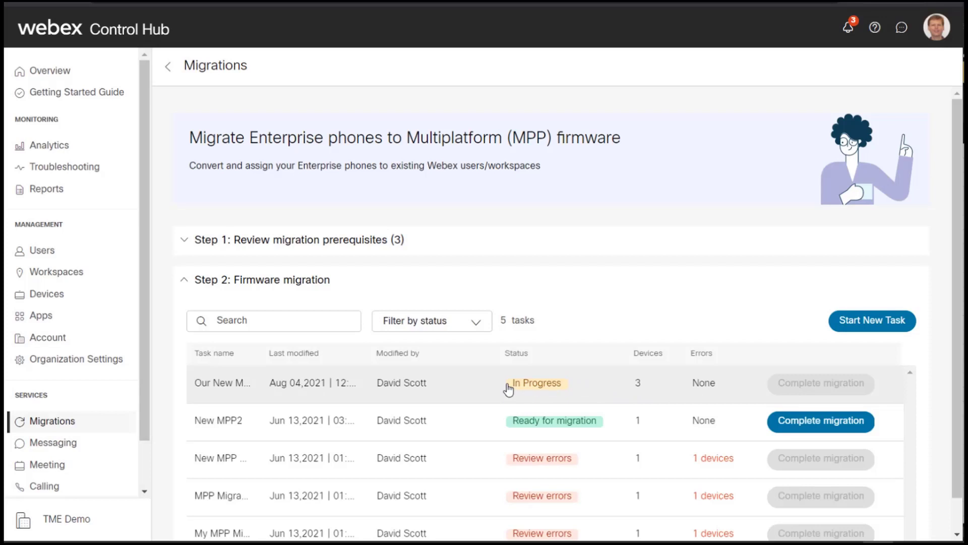
{"action": "left_click", "coordinate": [612, 389]}
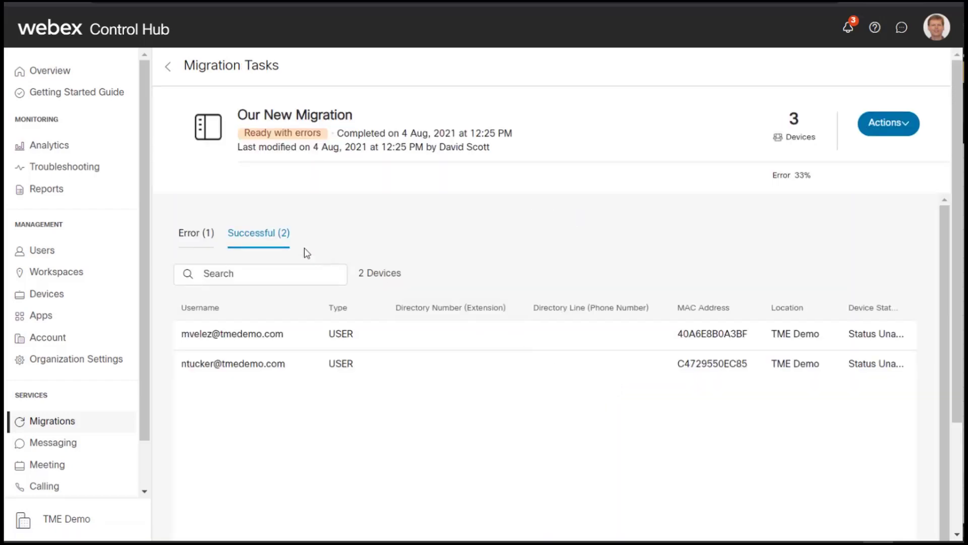
{"action": "left_click", "coordinate": [197, 233]}
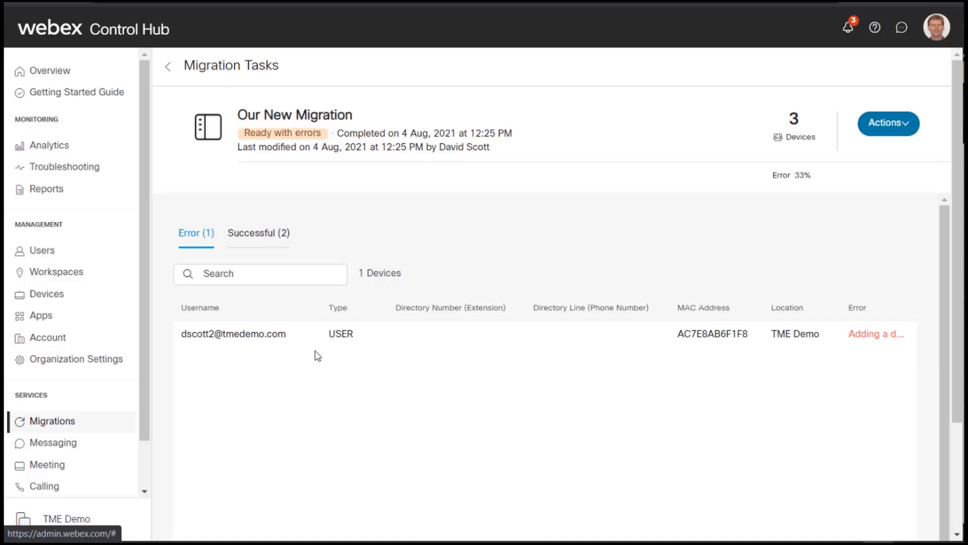
{"action": "left_click", "coordinate": [275, 233]}
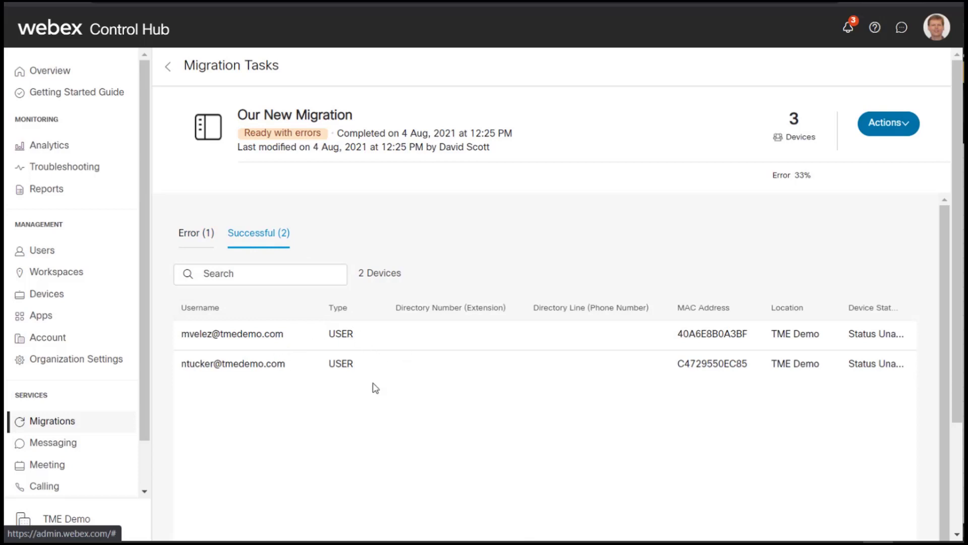
Choose Complete migration from the Our New Migration task's Actions menu
{"action": "left_click", "coordinate": [893, 124]}
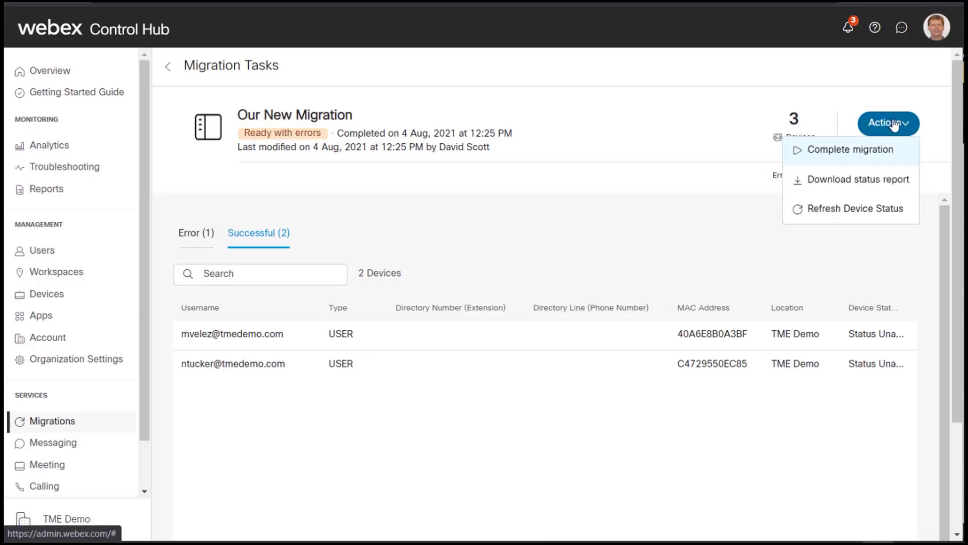
{"action": "left_click", "coordinate": [803, 148]}
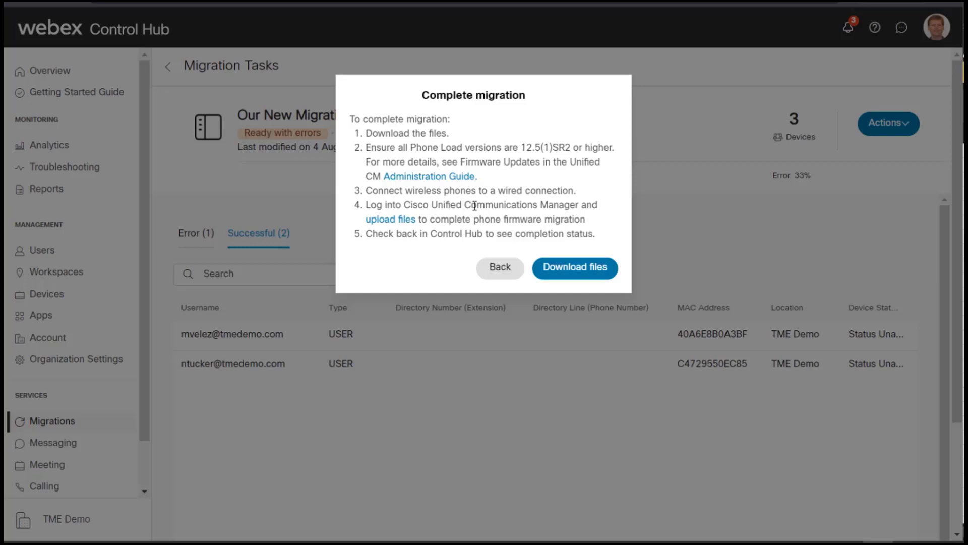
Download the migration device files and open the README from the manifest zip
{"action": "left_click", "coordinate": [562, 269]}
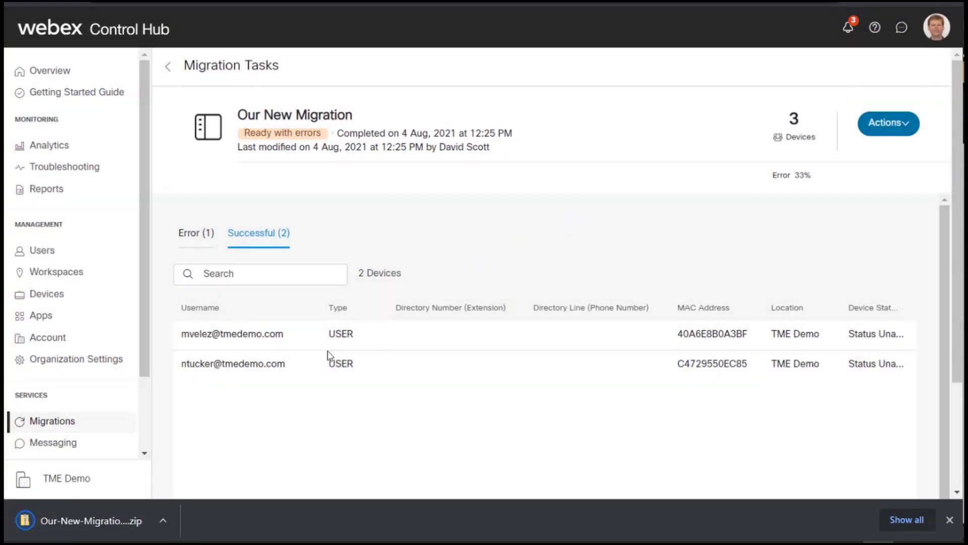
{"action": "left_click", "coordinate": [112, 512]}
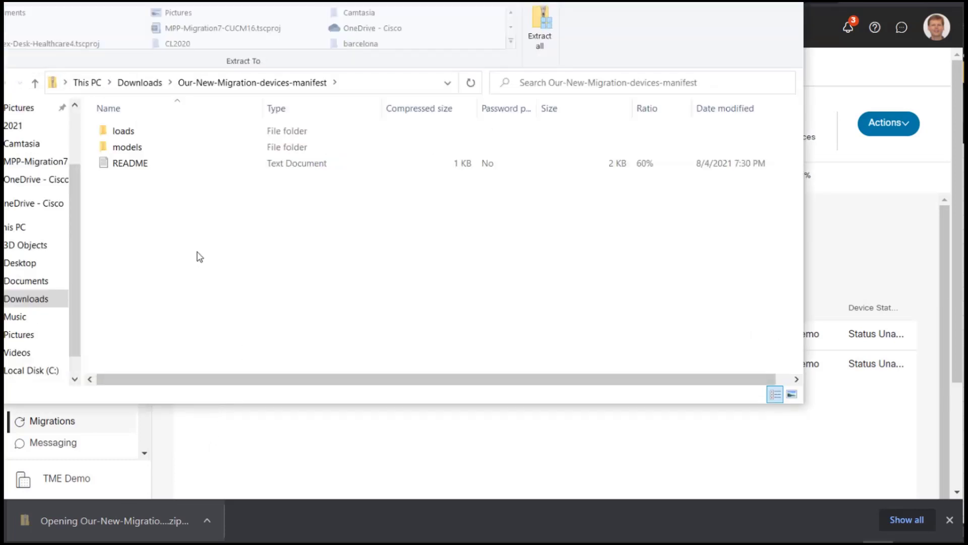
{"action": "left_click", "coordinate": [129, 168]}
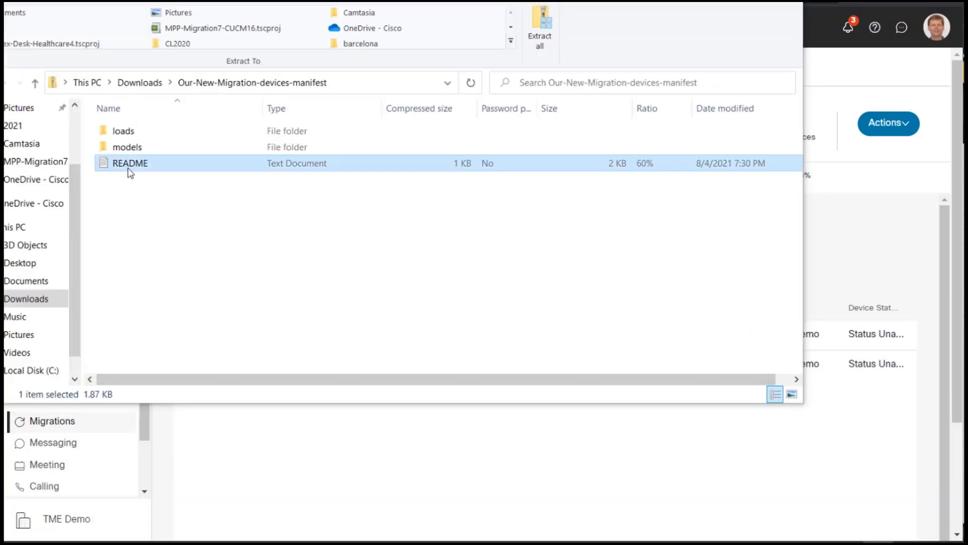
{"action": "double_click", "coordinate": [130, 173]}
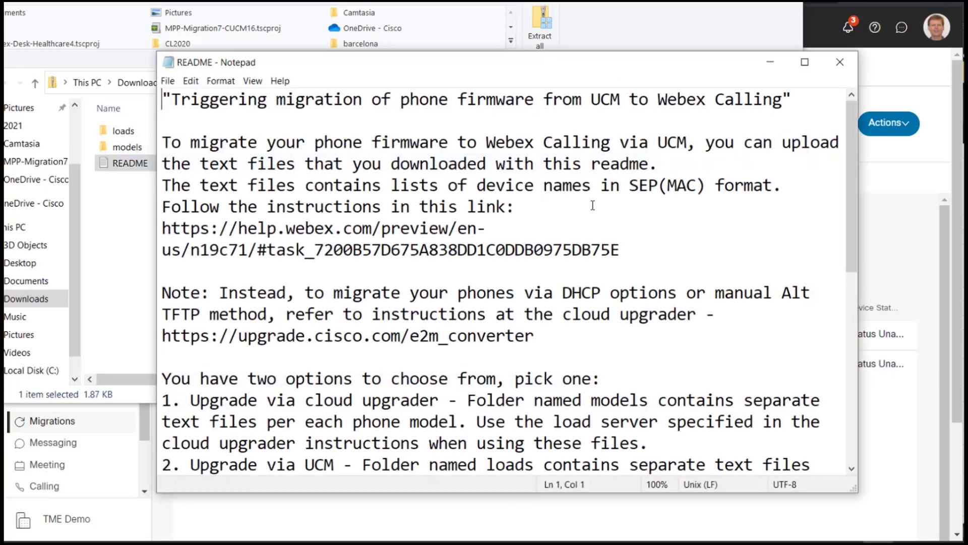
Read the README's cloud upgrader option, firmware link and 88xx/78xx file suffixes, then close it
{"action": "left_click_drag", "start_coordinate": [848, 176], "coordinate": [843, 184]}
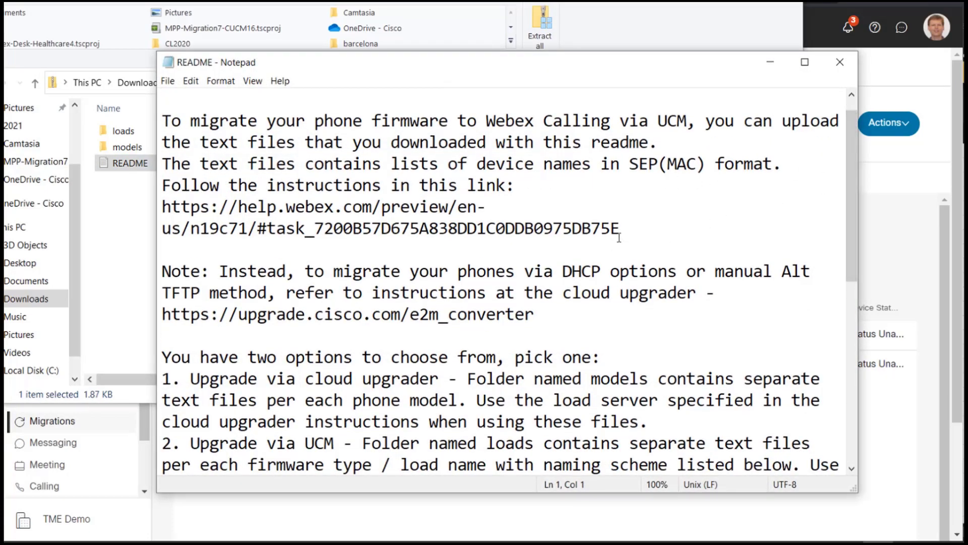
{"action": "left_click_drag", "start_coordinate": [620, 231], "coordinate": [161, 208]}
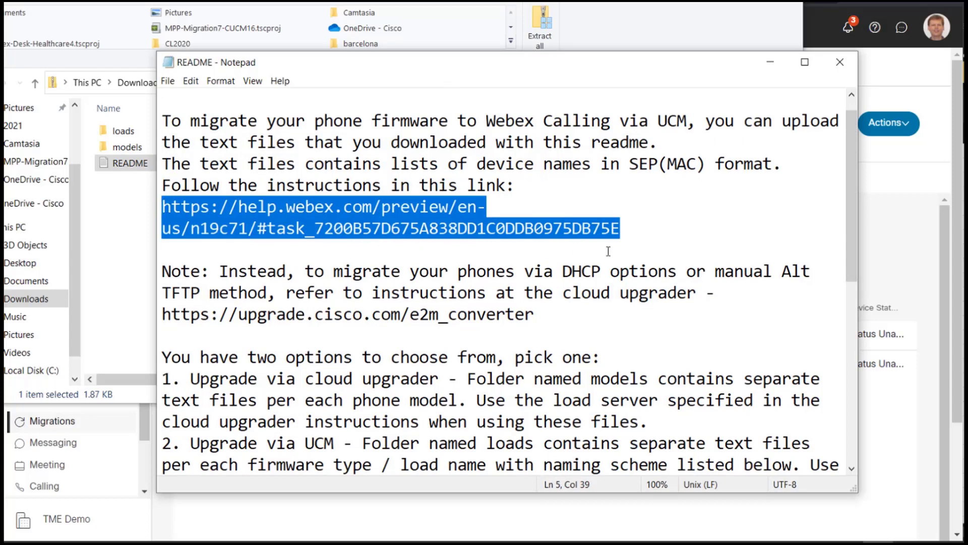
{"action": "left_click_drag", "start_coordinate": [852, 224], "coordinate": [821, 316]}
{"action": "left_click_drag", "start_coordinate": [649, 206], "coordinate": [150, 163]}
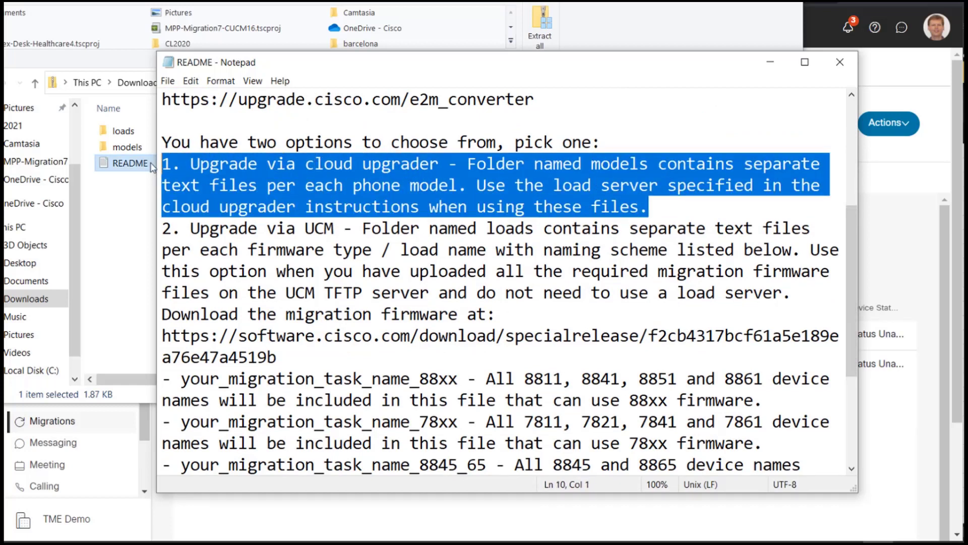
{"action": "left_click", "coordinate": [294, 190]}
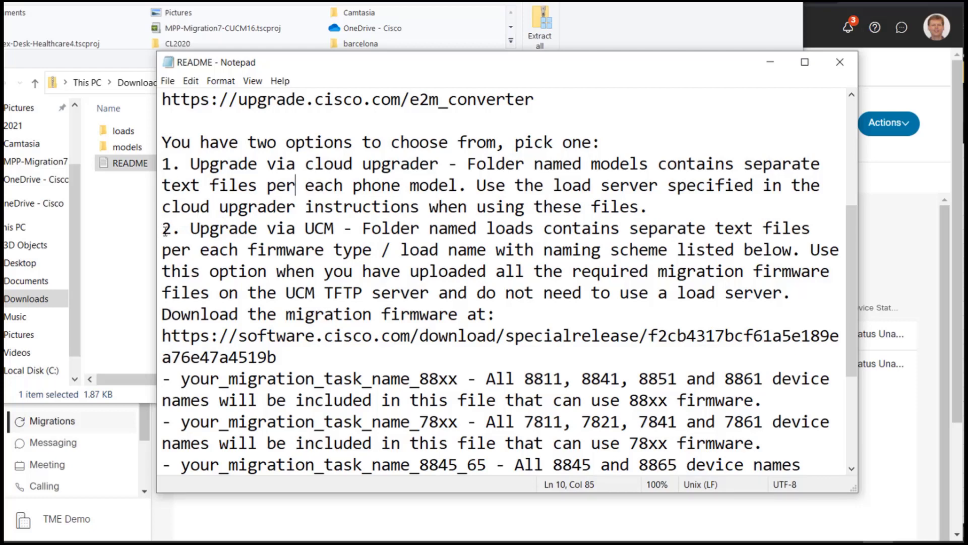
{"action": "left_click_drag", "start_coordinate": [277, 359], "coordinate": [186, 331]}
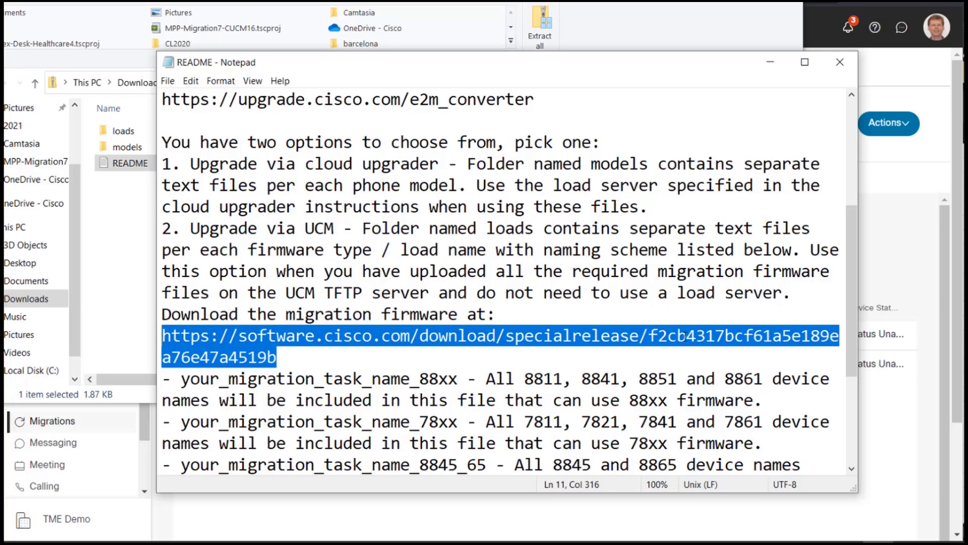
{"action": "scroll", "coordinate": [852, 316], "scroll_direction": "down", "scroll_amount": 3}
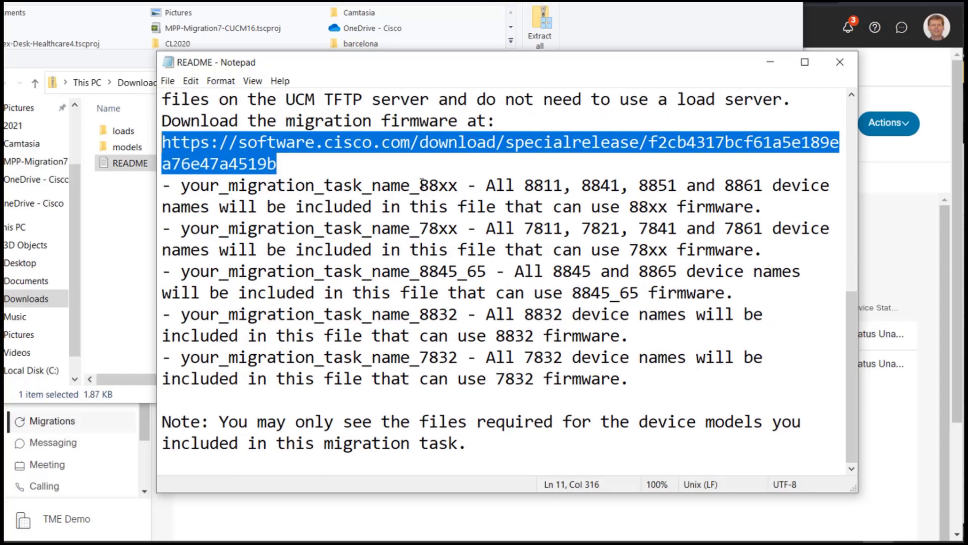
{"action": "left_click_drag", "start_coordinate": [421, 185], "coordinate": [459, 185]}
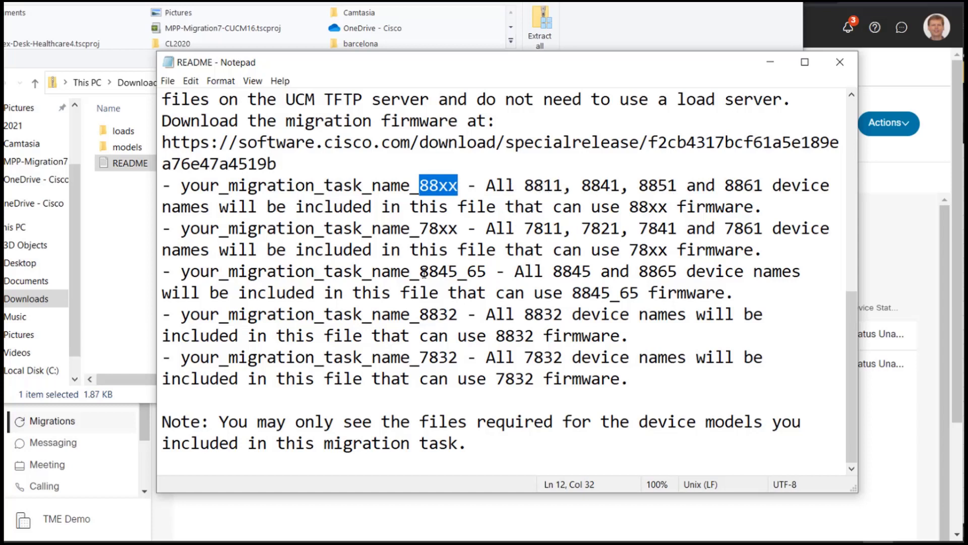
{"action": "left_click_drag", "start_coordinate": [421, 273], "coordinate": [486, 273]}
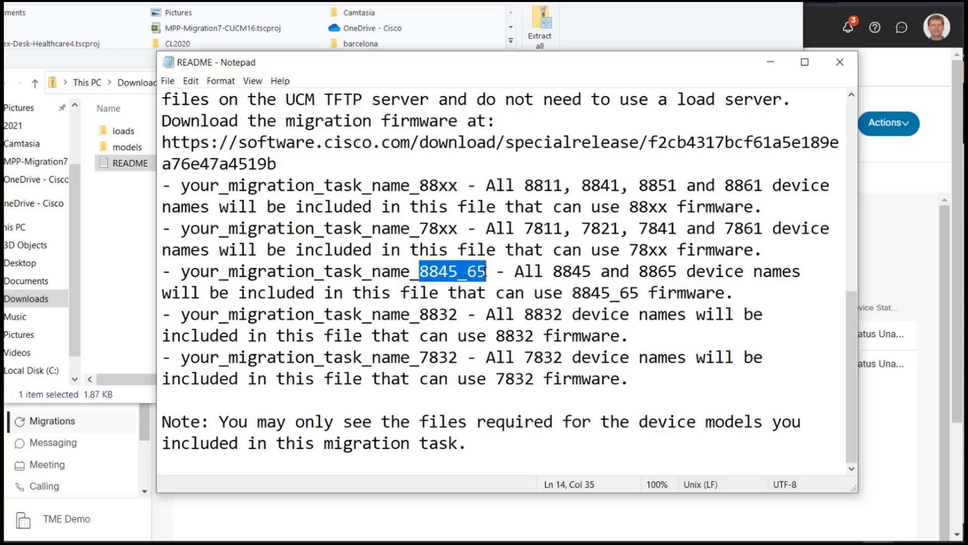
{"action": "left_click_drag", "start_coordinate": [419, 228], "coordinate": [457, 229]}
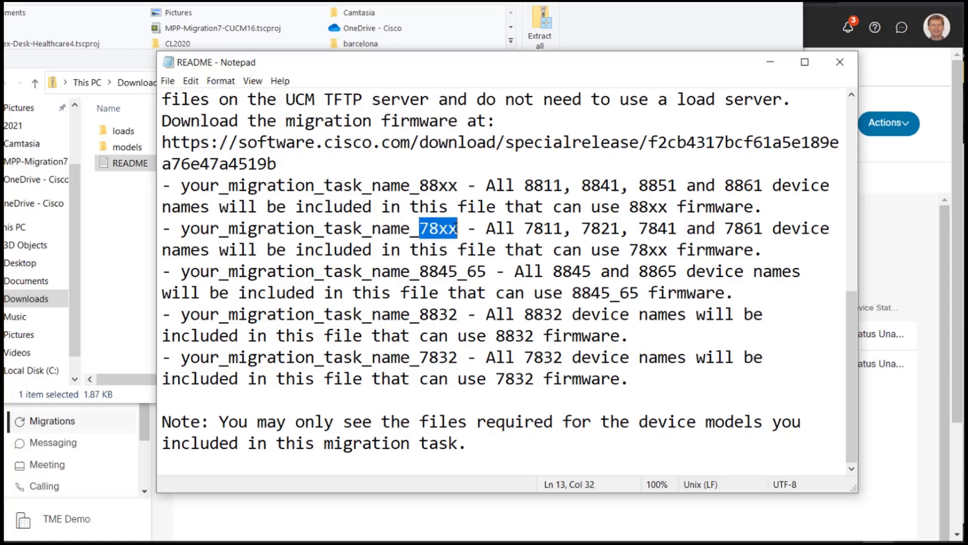
{"action": "left_click", "coordinate": [455, 228]}
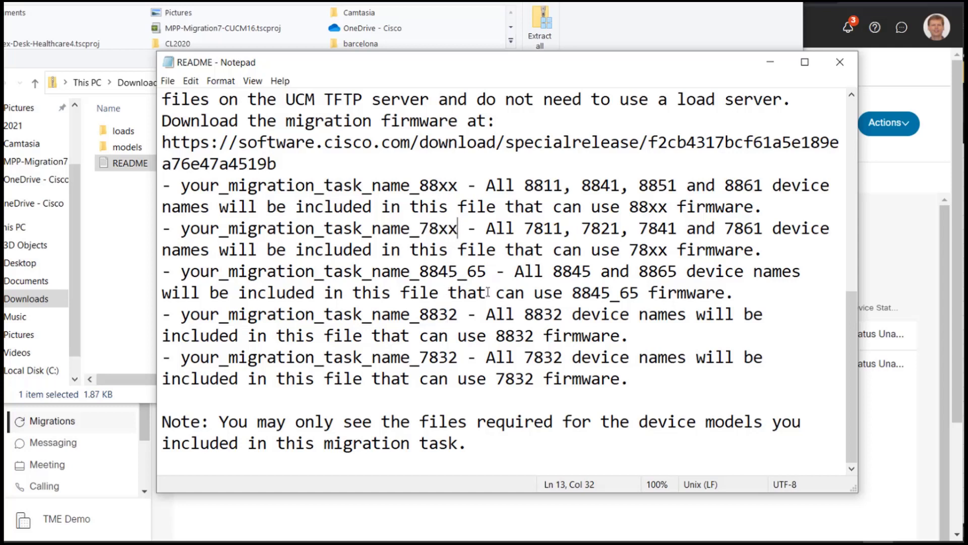
{"action": "left_click", "coordinate": [840, 61]}
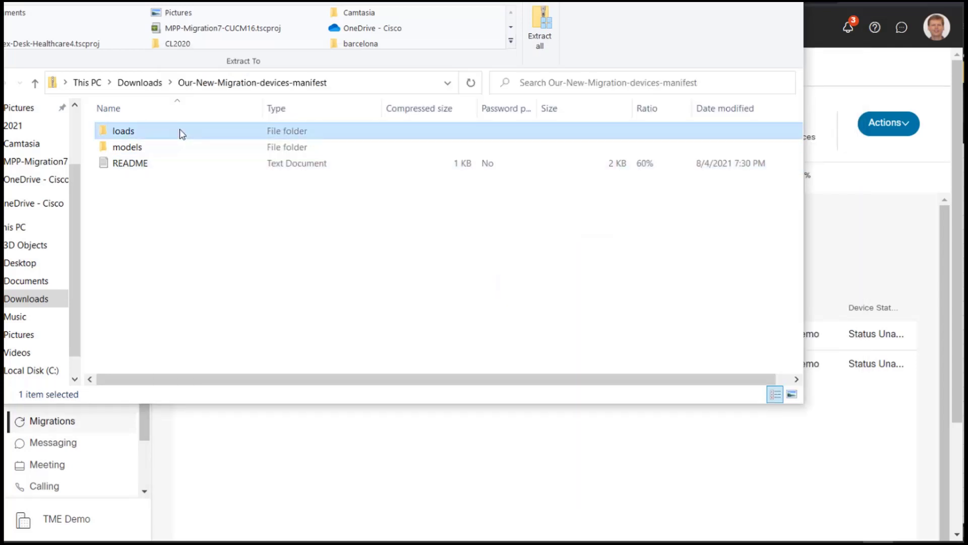
Open OurNewMigration_88xx from the loads folder and view its two SEP device names
{"action": "double_click", "coordinate": [181, 132]}
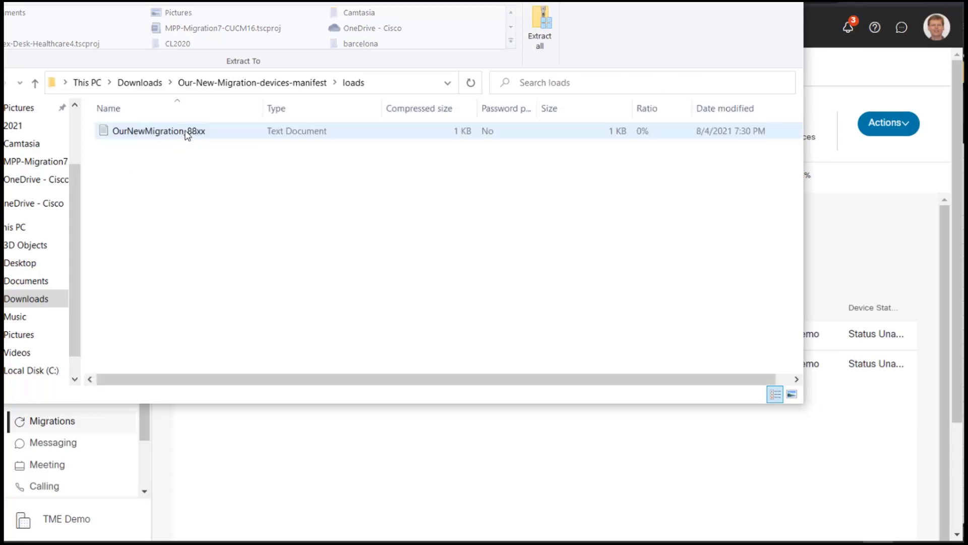
{"action": "double_click", "coordinate": [186, 132]}
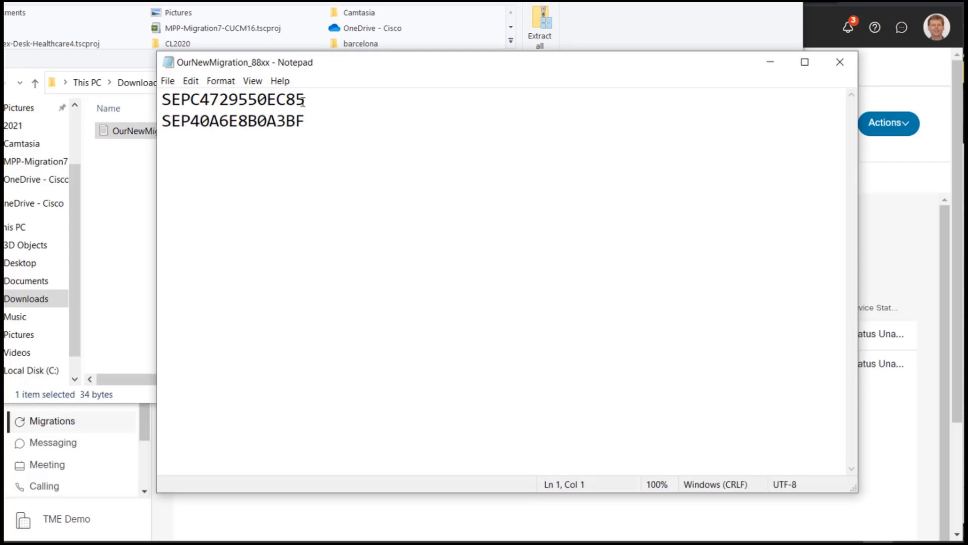
{"action": "left_click_drag", "start_coordinate": [368, 69], "coordinate": [503, 146]}
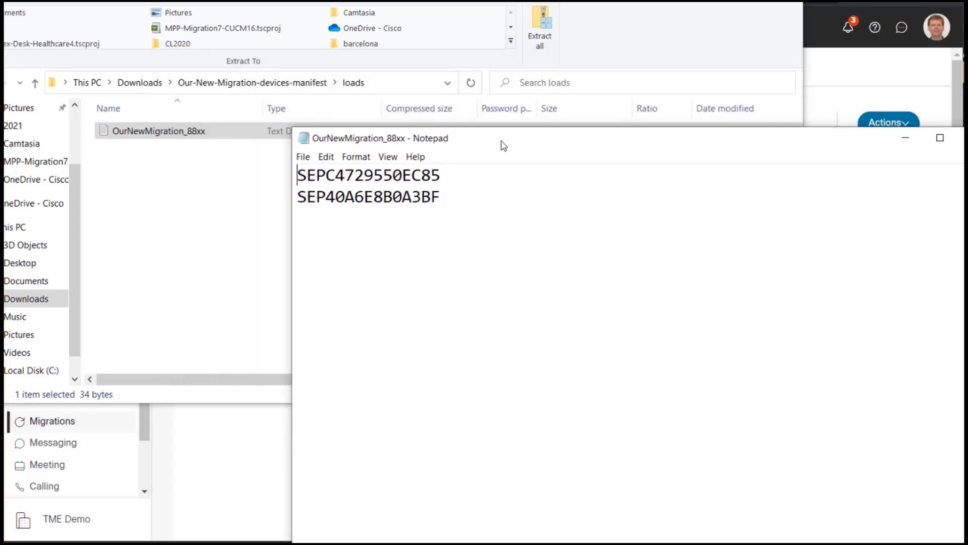
{"action": "left_click_drag", "start_coordinate": [504, 146], "coordinate": [493, 143]}
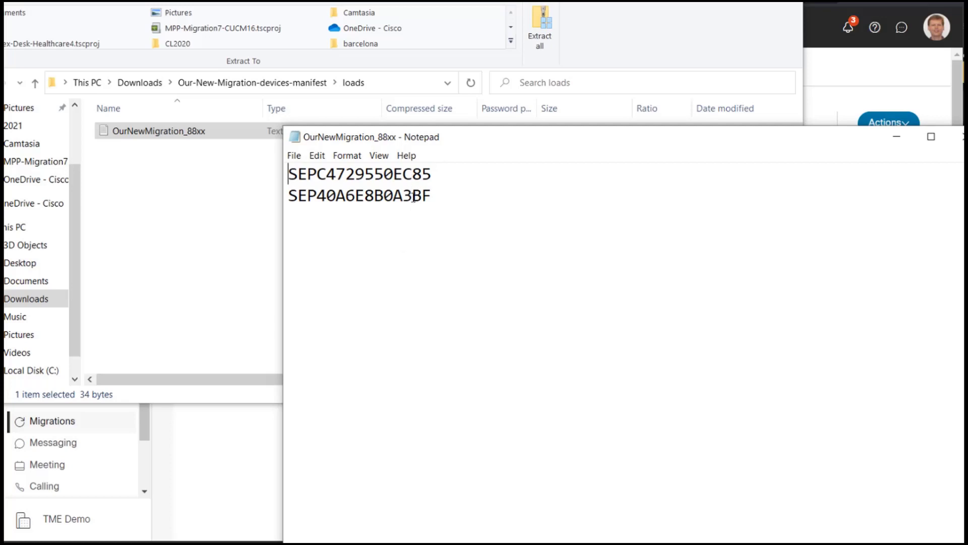
{"action": "left_click_drag", "start_coordinate": [436, 191], "coordinate": [289, 174]}
{"action": "left_click", "coordinate": [317, 174]}
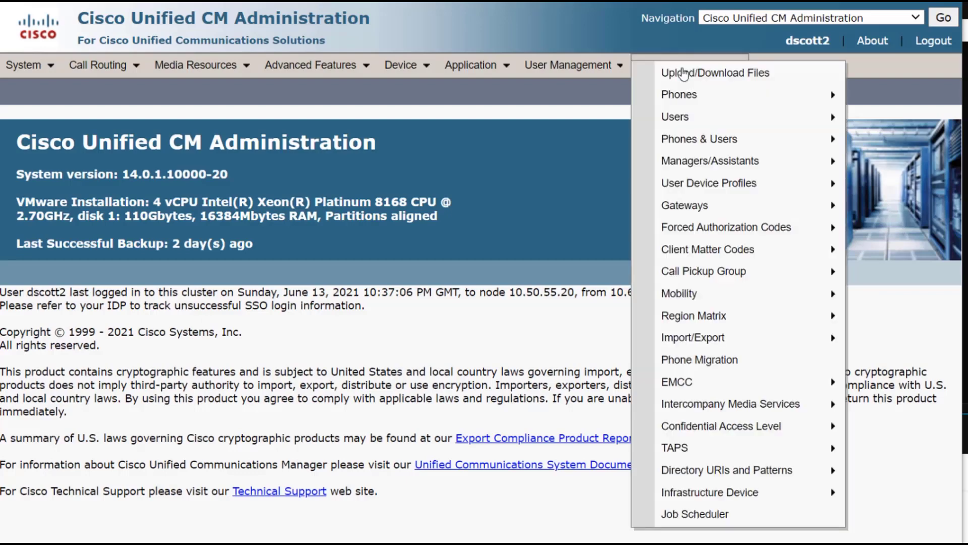
Add a new file upload in Unified CM using OurNewMigration_88xx.txt
{"action": "left_click", "coordinate": [687, 74]}
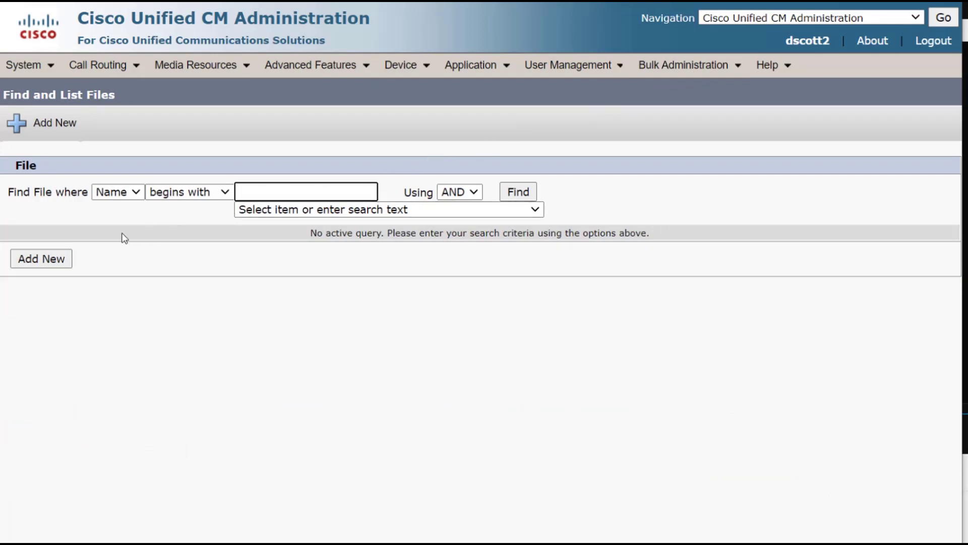
{"action": "left_click", "coordinate": [46, 129]}
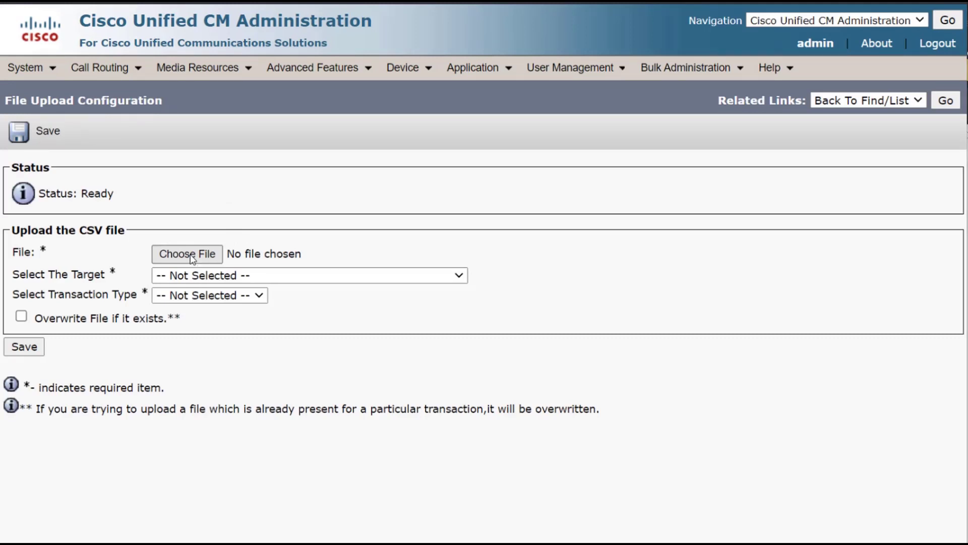
{"action": "left_click", "coordinate": [192, 256]}
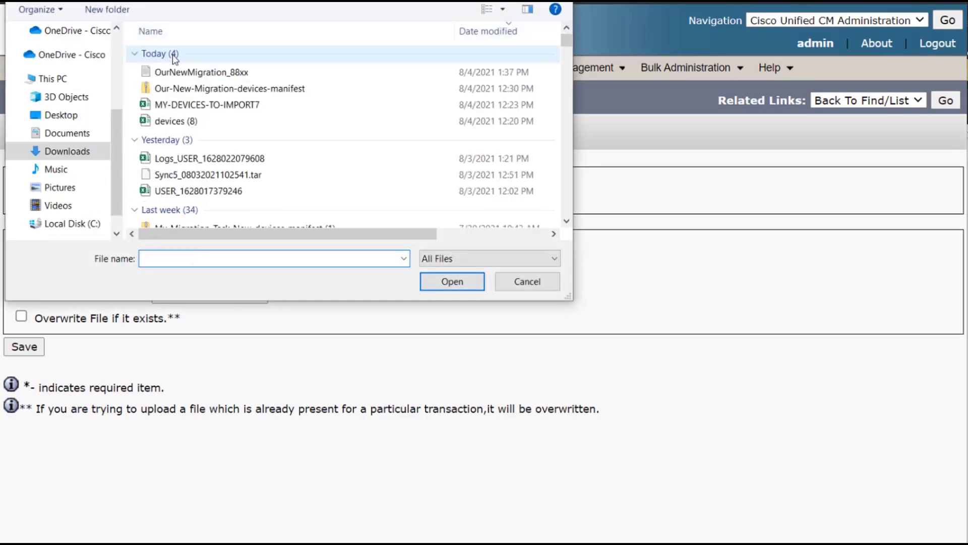
{"action": "left_click", "coordinate": [172, 72]}
{"action": "left_click", "coordinate": [444, 280]}
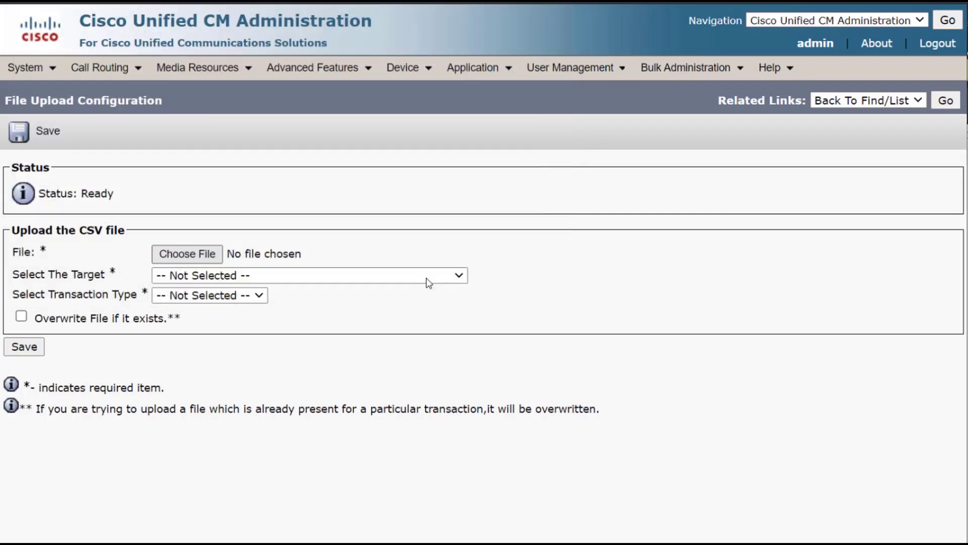
Set target Phones, transaction Update Phones - Custom File, tick Overwrite File, and save
{"action": "left_click", "coordinate": [304, 275]}
{"action": "scroll", "coordinate": [302, 232], "scroll_direction": "down", "scroll_amount": 1}
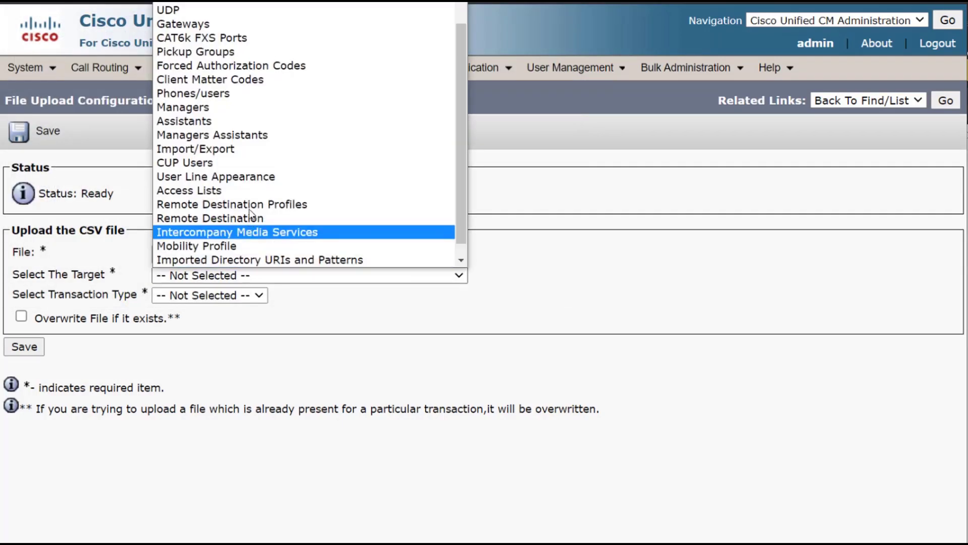
{"action": "scroll", "coordinate": [459, 15], "scroll_direction": "up", "scroll_amount": 1}
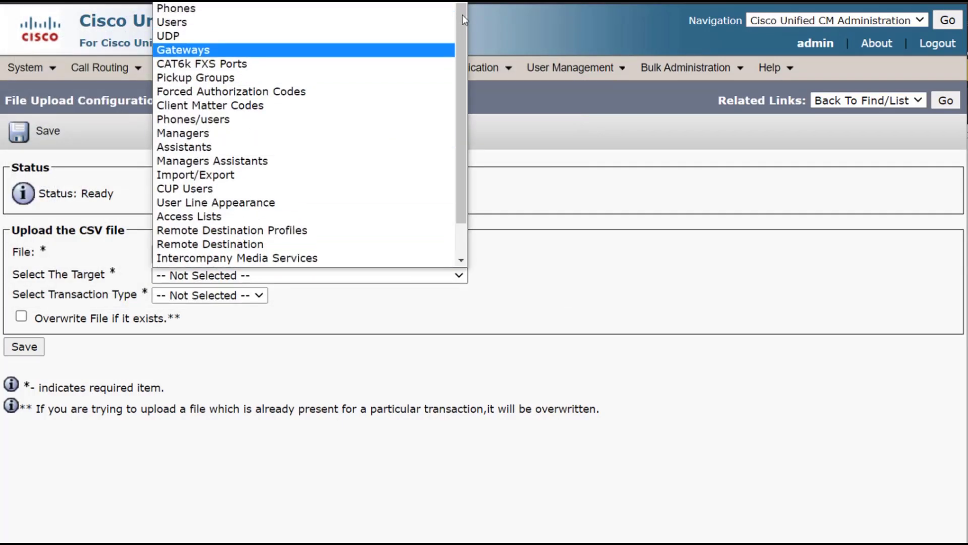
{"action": "left_click", "coordinate": [406, 10]}
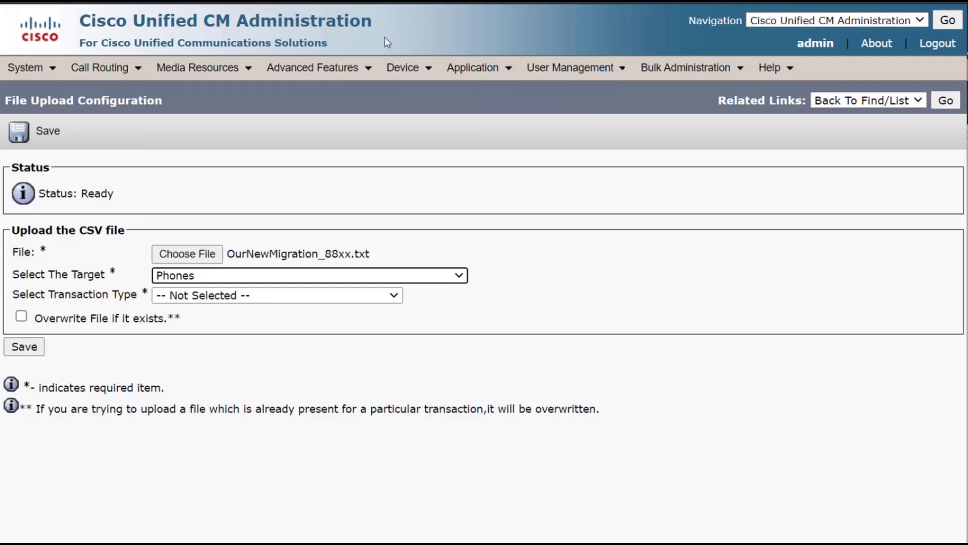
{"action": "left_click", "coordinate": [232, 297]}
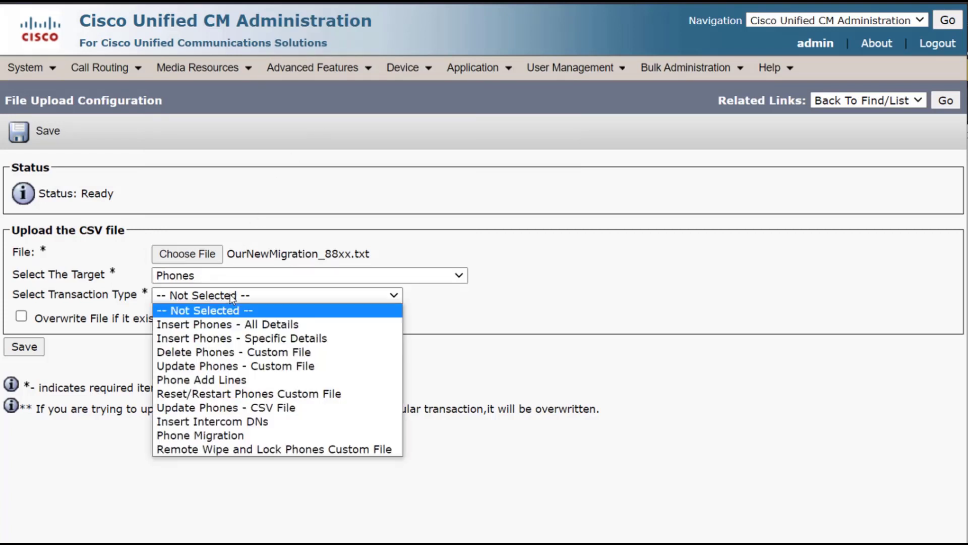
{"action": "left_click", "coordinate": [231, 367]}
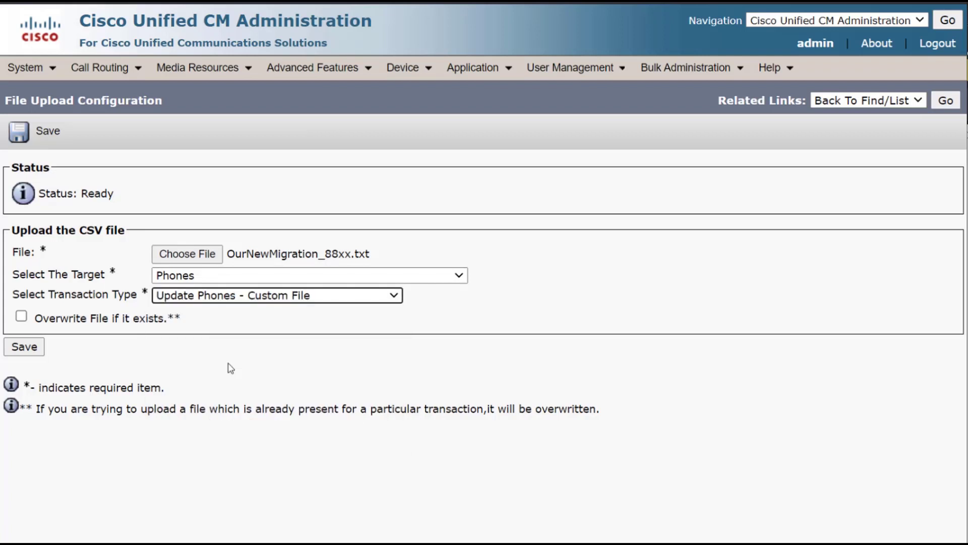
{"action": "left_click", "coordinate": [21, 317]}
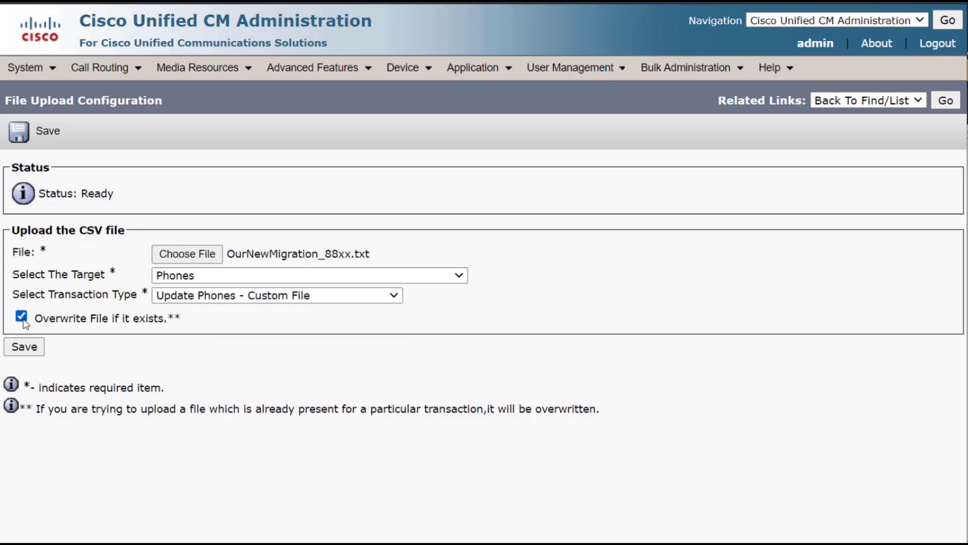
{"action": "left_click", "coordinate": [25, 346]}
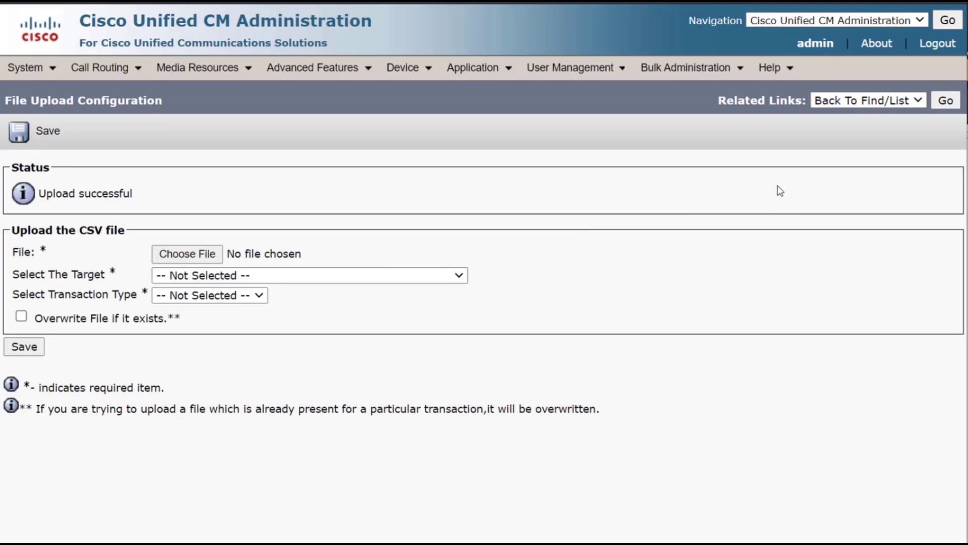
Go to Bulk Administration > Phones > Update Phones > Custom File and find the OurNewMigration_88xx.txt phones
{"action": "left_click", "coordinate": [686, 68]}
{"action": "mouse_move", "coordinate": [686, 77]}
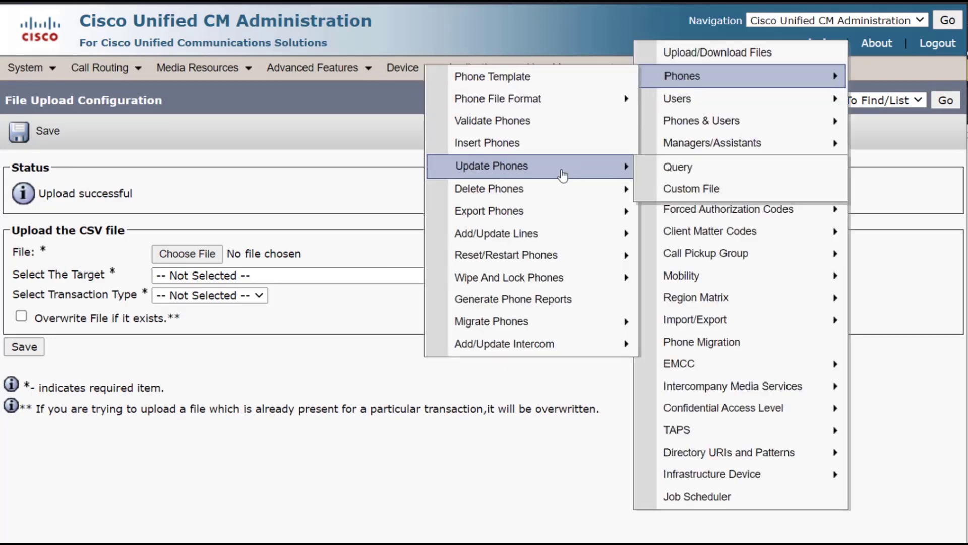
{"action": "mouse_move", "coordinate": [552, 172]}
{"action": "left_click", "coordinate": [699, 193]}
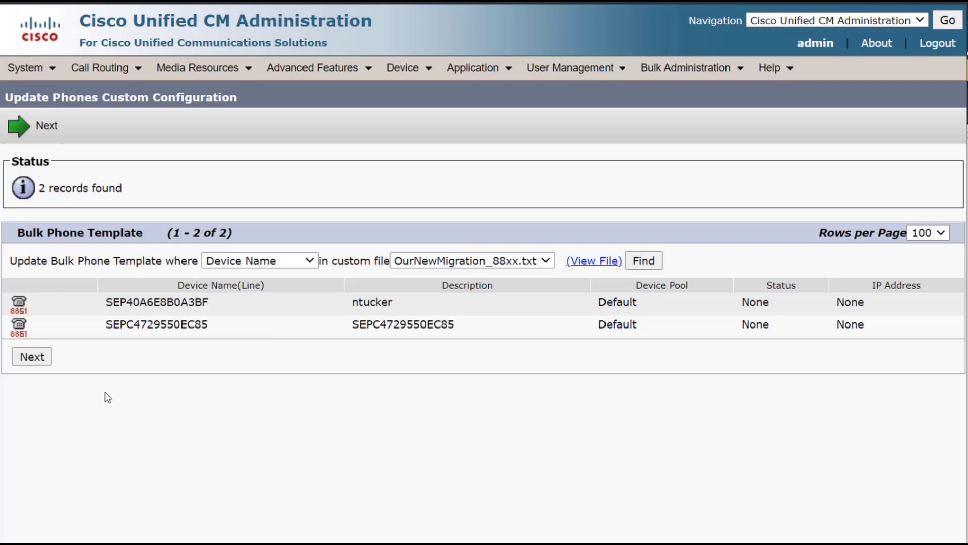
Continue with the two found phones, choose to restart them, and include Phone Load Name
{"action": "left_click", "coordinate": [23, 357]}
{"action": "left_click", "coordinate": [602, 271]}
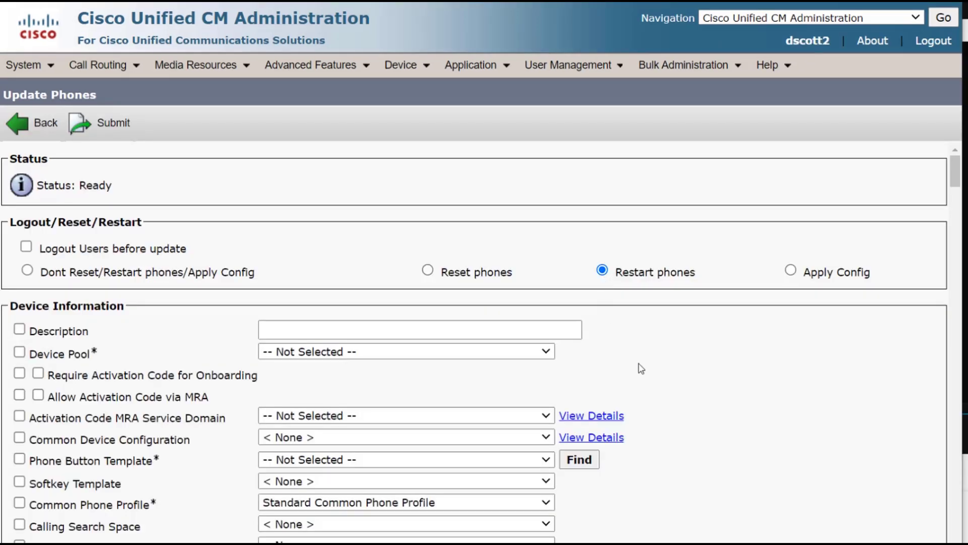
{"action": "scroll", "coordinate": [568, 371], "scroll_direction": "down", "scroll_amount": 1}
{"action": "scroll", "coordinate": [569, 371], "scroll_direction": "down", "scroll_amount": 8}
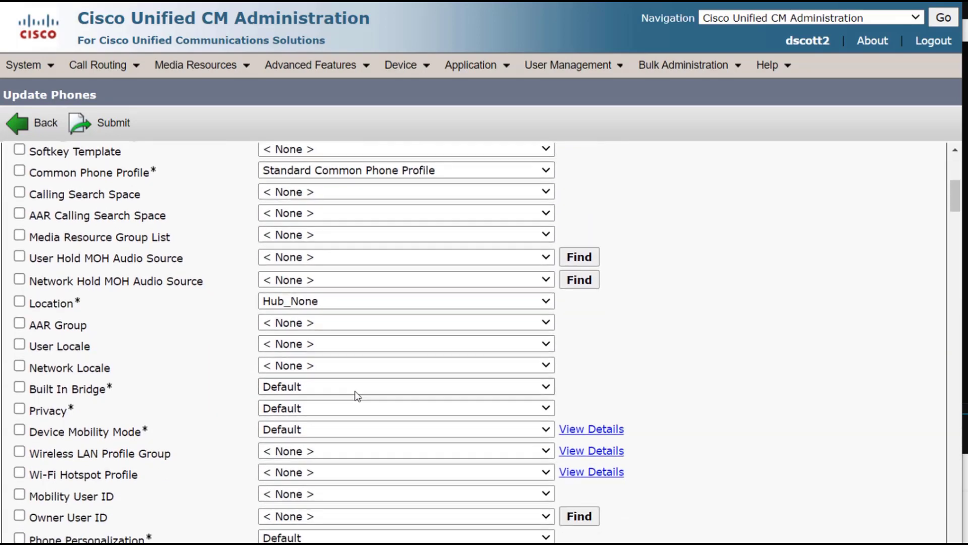
{"action": "scroll", "coordinate": [356, 397], "scroll_direction": "down", "scroll_amount": 1}
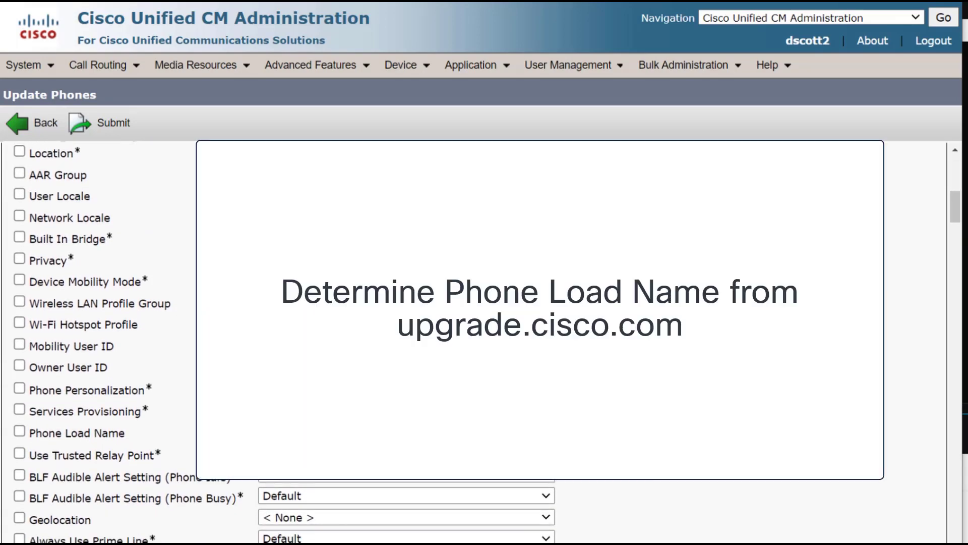
{"action": "left_click", "coordinate": [20, 432]}
Set Load Server to cloudupgrader.webex.com, include it, and submit the job to run immediately
{"action": "left_click_drag", "start_coordinate": [955, 222], "coordinate": [954, 457]}
{"action": "left_click", "coordinate": [549, 334]}
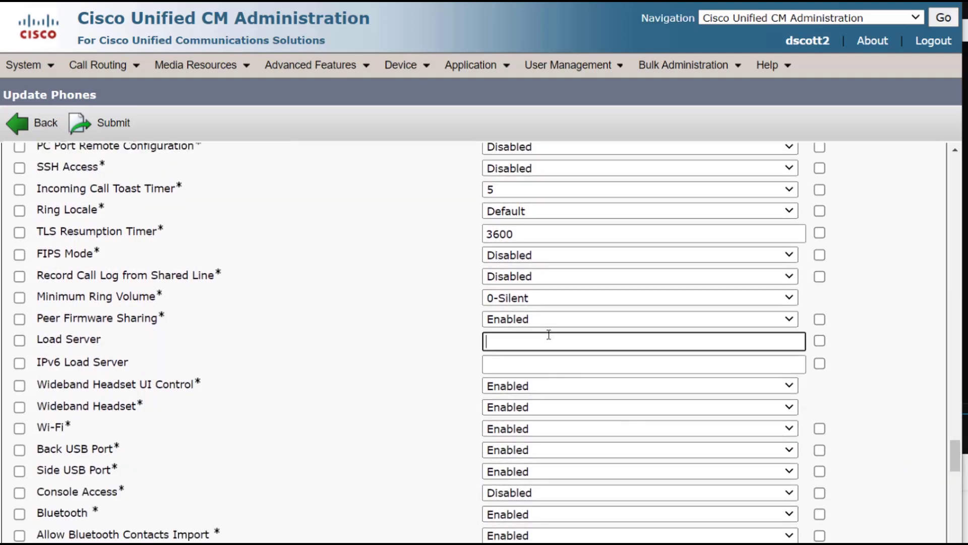
{"action": "type", "text": "cloud"}
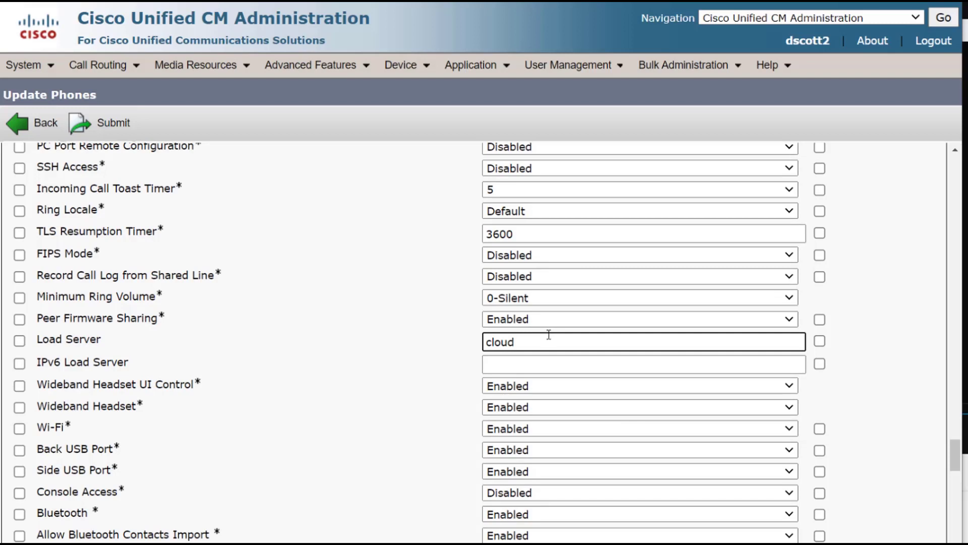
{"action": "type", "text": "upgrader.webex.com"}
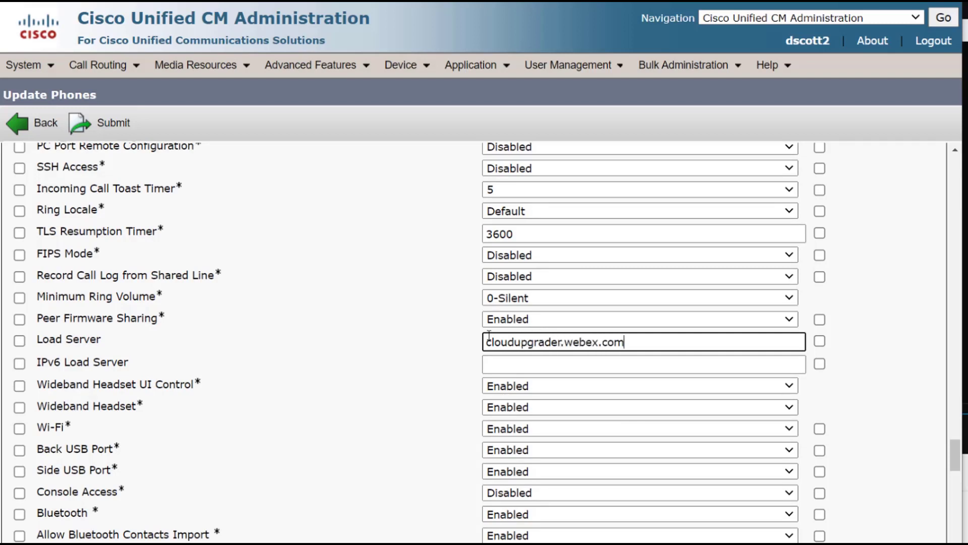
{"action": "left_click", "coordinate": [19, 341]}
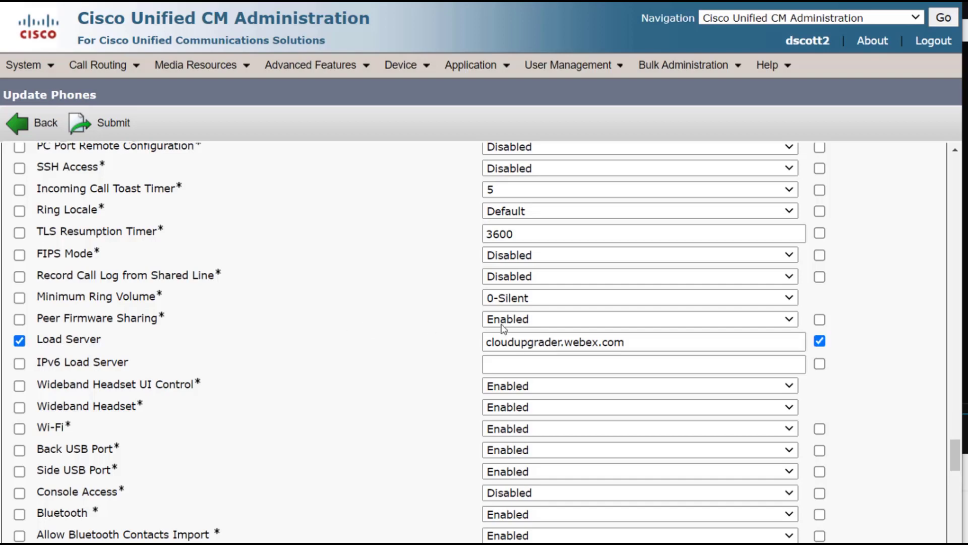
{"action": "left_click_drag", "start_coordinate": [954, 456], "coordinate": [956, 541]}
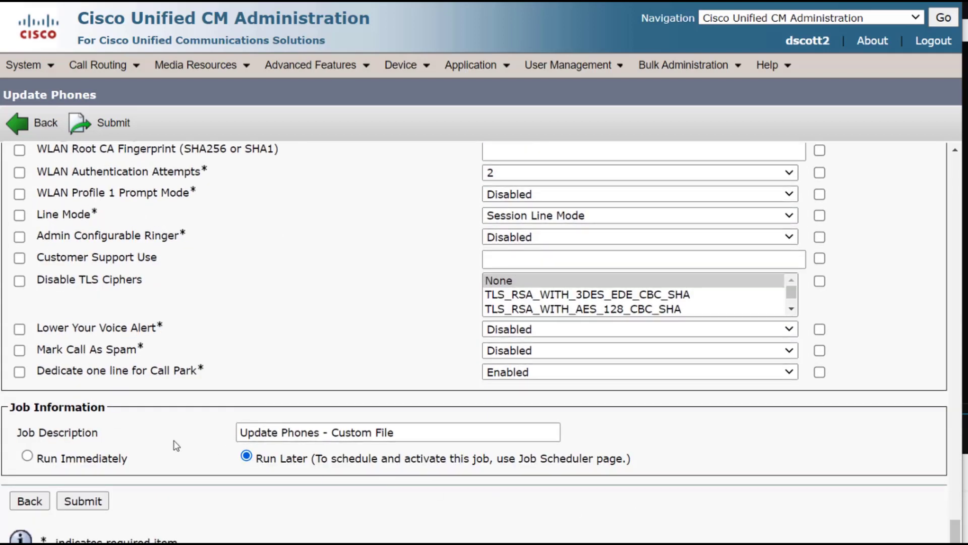
{"action": "left_click", "coordinate": [27, 456]}
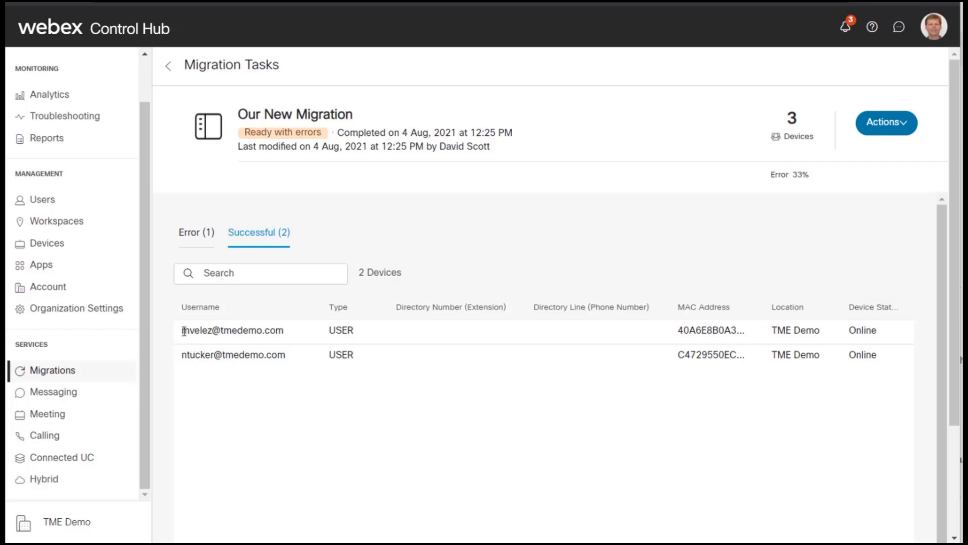
Search the Control Hub Users list for the first migrated user's username
{"action": "left_click_drag", "start_coordinate": [184, 331], "coordinate": [214, 331]}
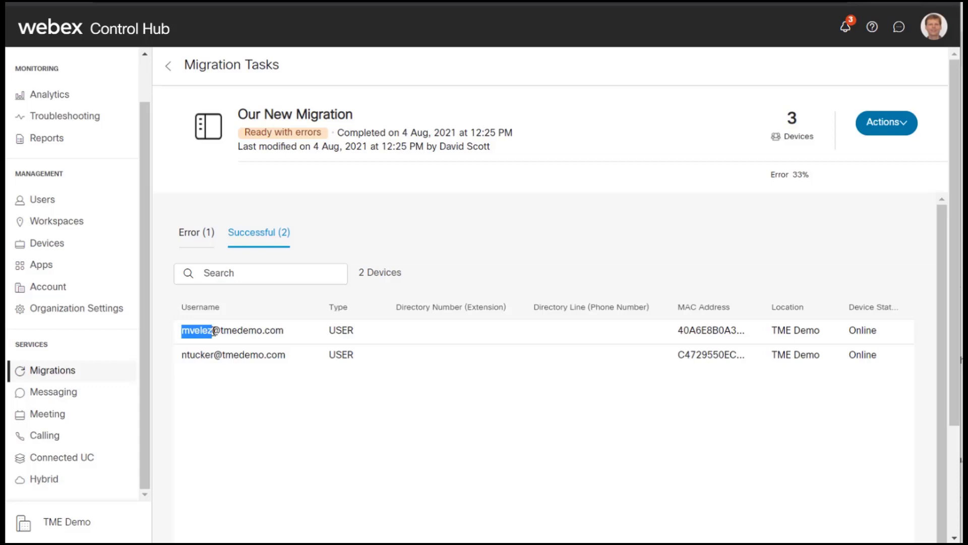
{"action": "left_click", "coordinate": [48, 202]}
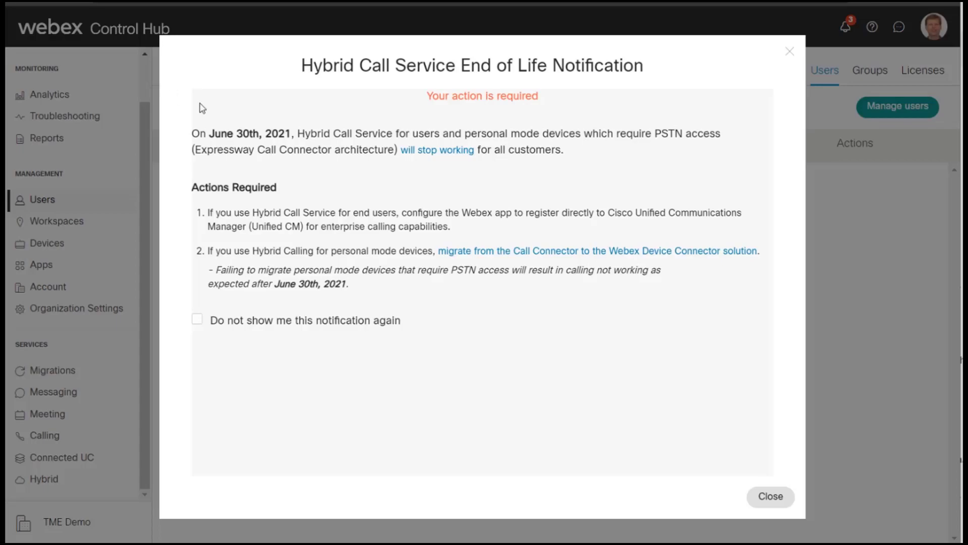
{"action": "left_click", "coordinate": [754, 500]}
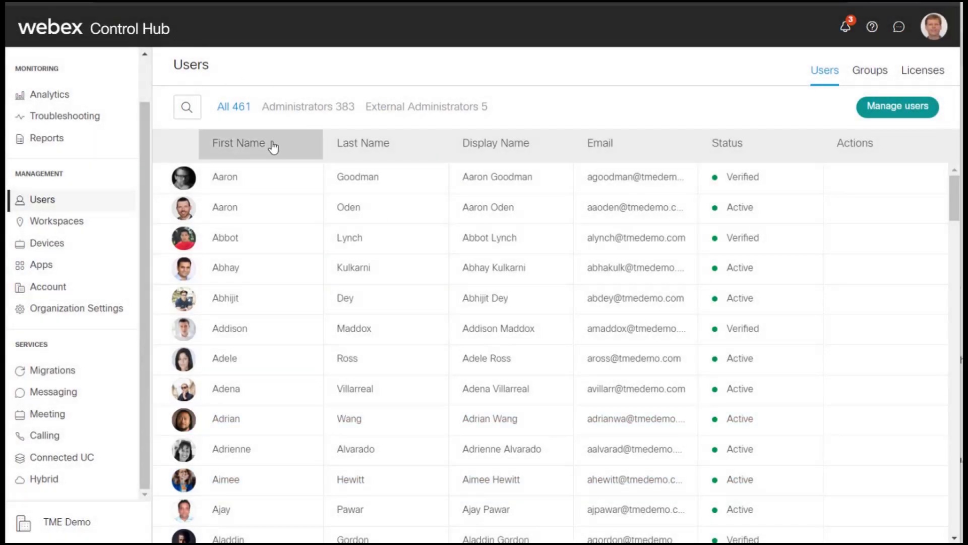
{"action": "left_click", "coordinate": [182, 112]}
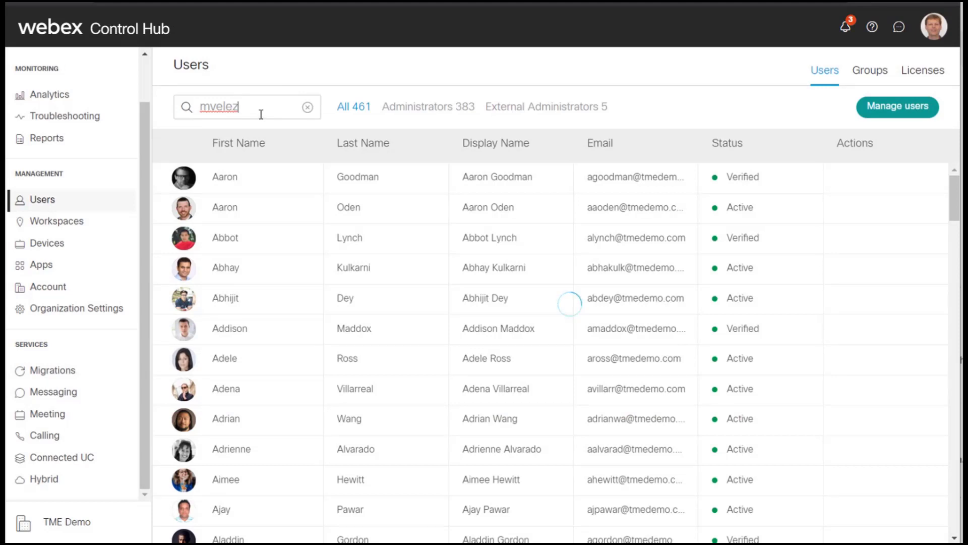
Open the user's Cisco 8861 phone and check MAC 40:A6:E8:B0:A3:BF and IP 128.107.241.188
{"action": "left_click", "coordinate": [279, 179]}
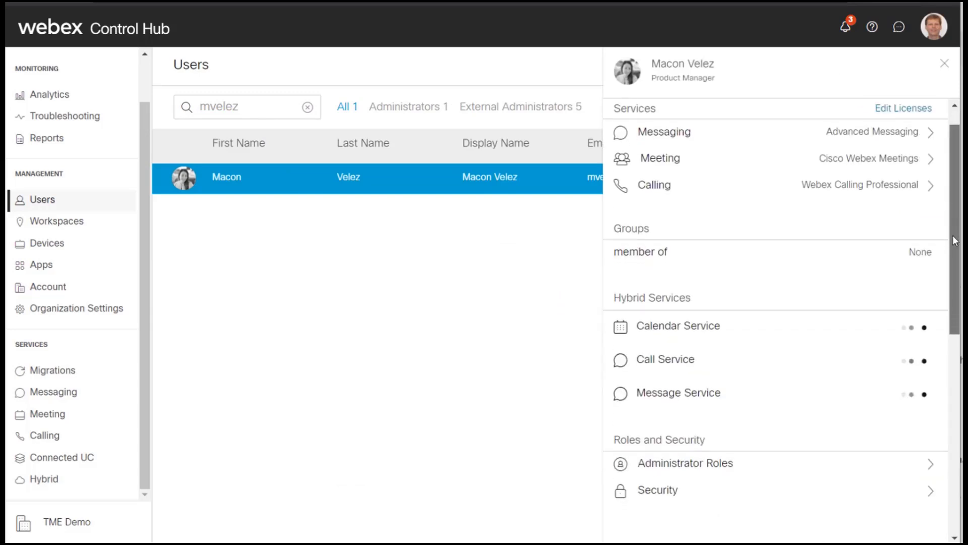
{"action": "scroll", "coordinate": [955, 242], "scroll_direction": "down", "scroll_amount": 2}
{"action": "scroll", "coordinate": [955, 286], "scroll_direction": "down", "scroll_amount": 4}
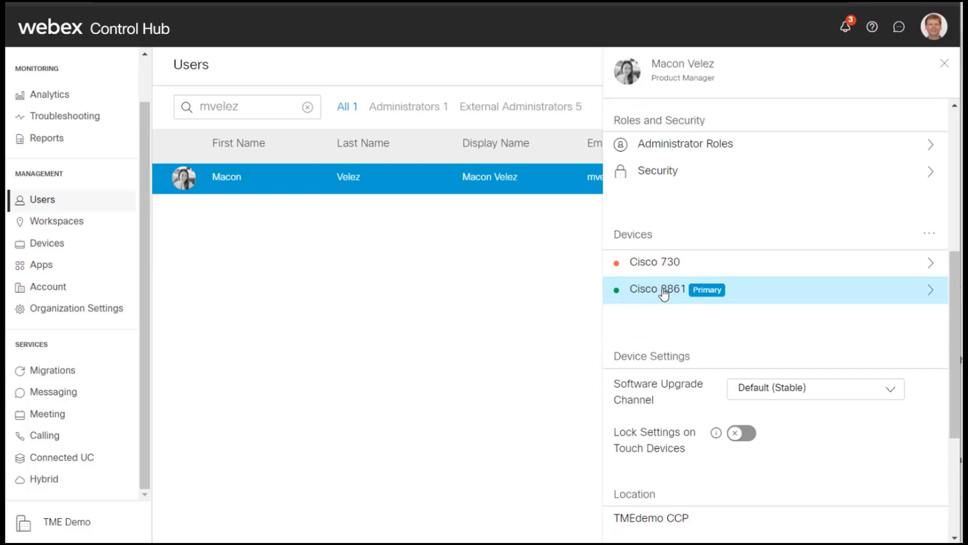
{"action": "left_click", "coordinate": [665, 291]}
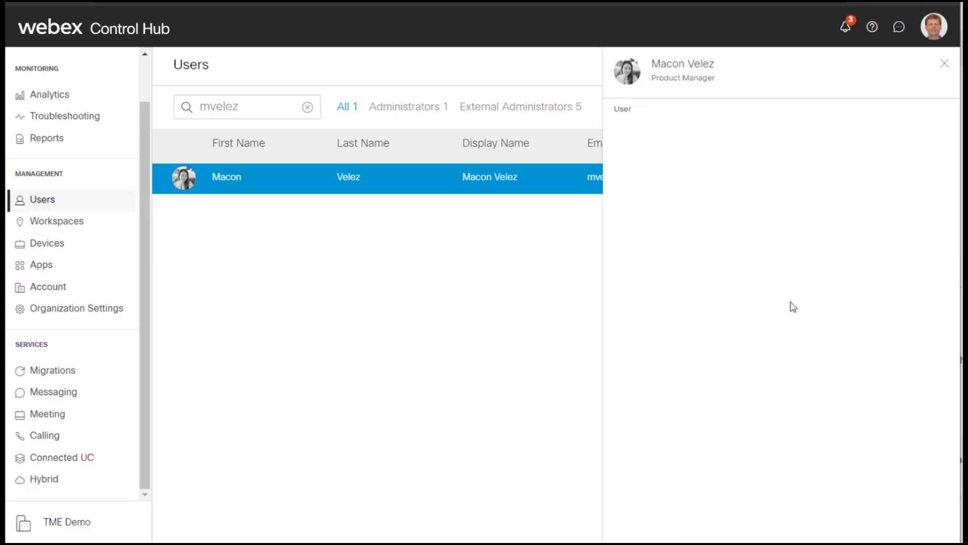
{"action": "left_click_drag", "start_coordinate": [959, 249], "coordinate": [918, 396]}
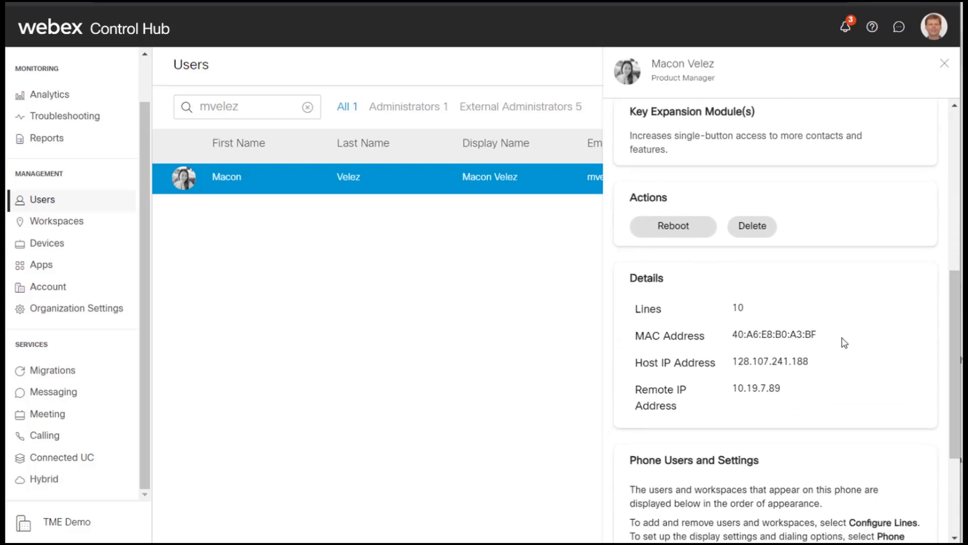
{"action": "left_click_drag", "start_coordinate": [817, 335], "coordinate": [736, 337]}
{"action": "left_click", "coordinate": [737, 337]}
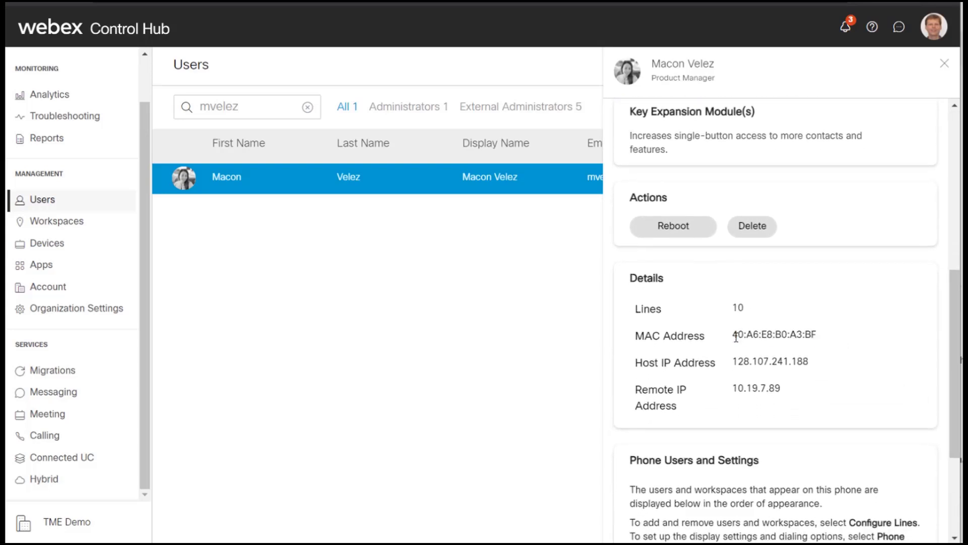